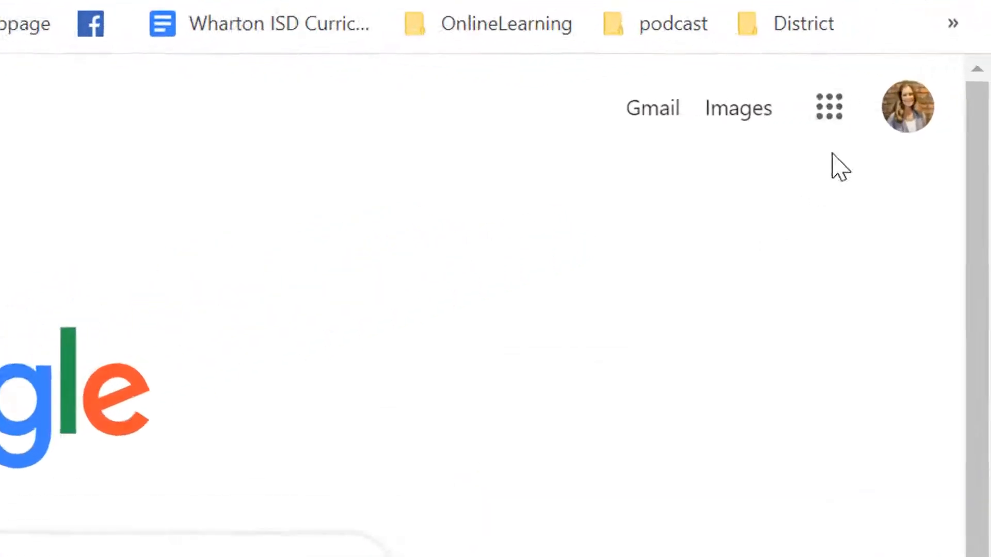
Open Google Drive from the Google home page and look over the My Drive files
{"action": "left_click", "coordinate": [920, 111]}
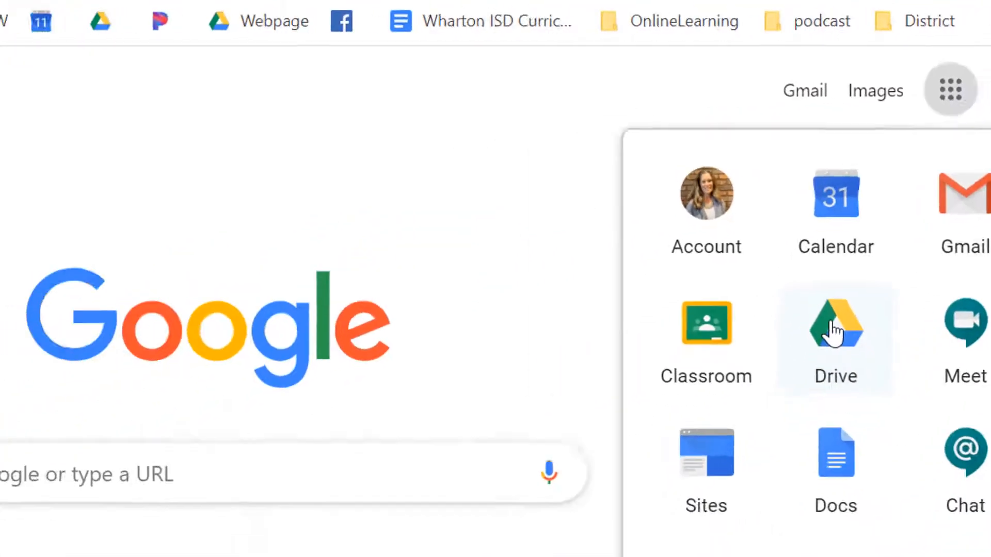
{"action": "left_click", "coordinate": [834, 330]}
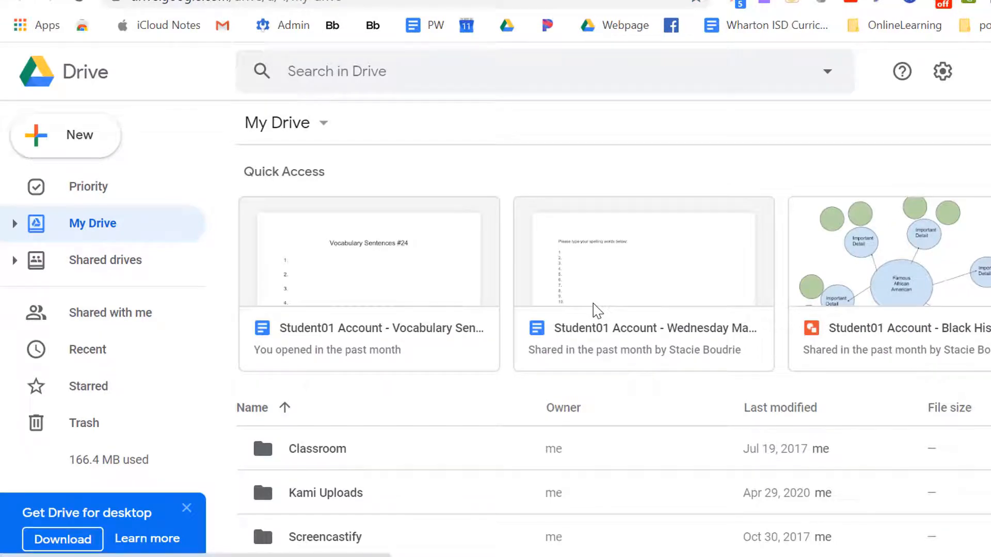
{"action": "scroll", "coordinate": [597, 309], "scroll_direction": "down", "scroll_amount": 2}
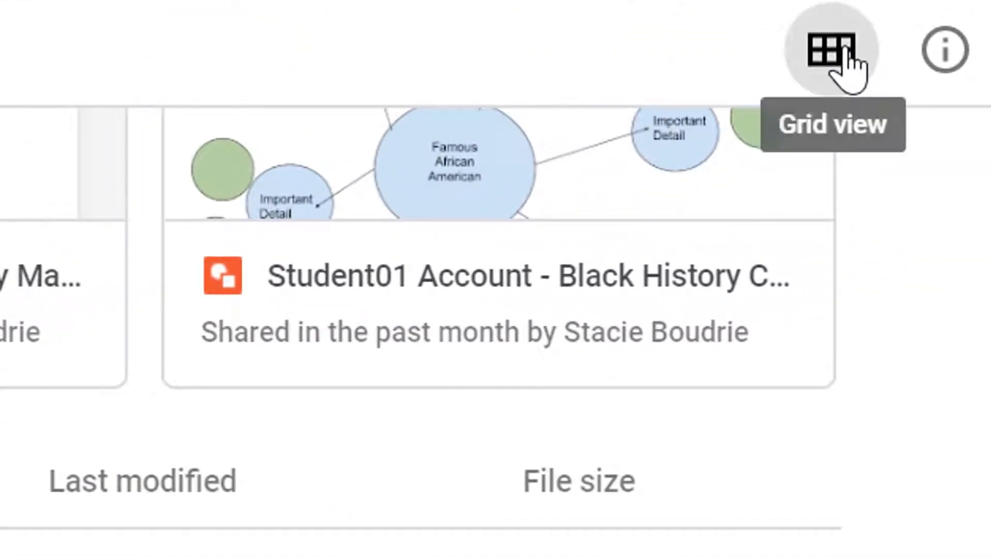
Compare the grid and list layouts of My Drive and leave the files in grid view
{"action": "left_click", "coordinate": [841, 51]}
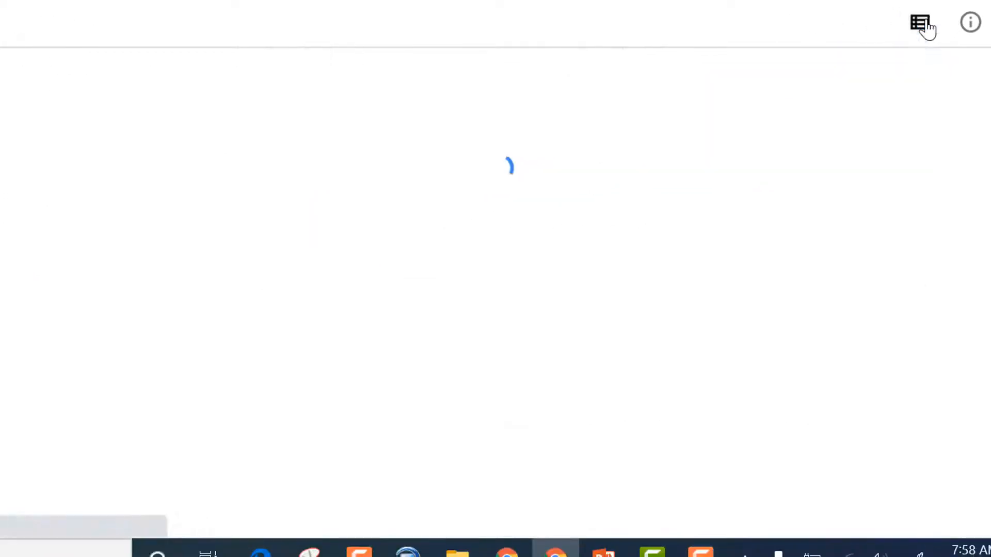
{"action": "scroll", "coordinate": [830, 318], "scroll_direction": "down", "scroll_amount": 4}
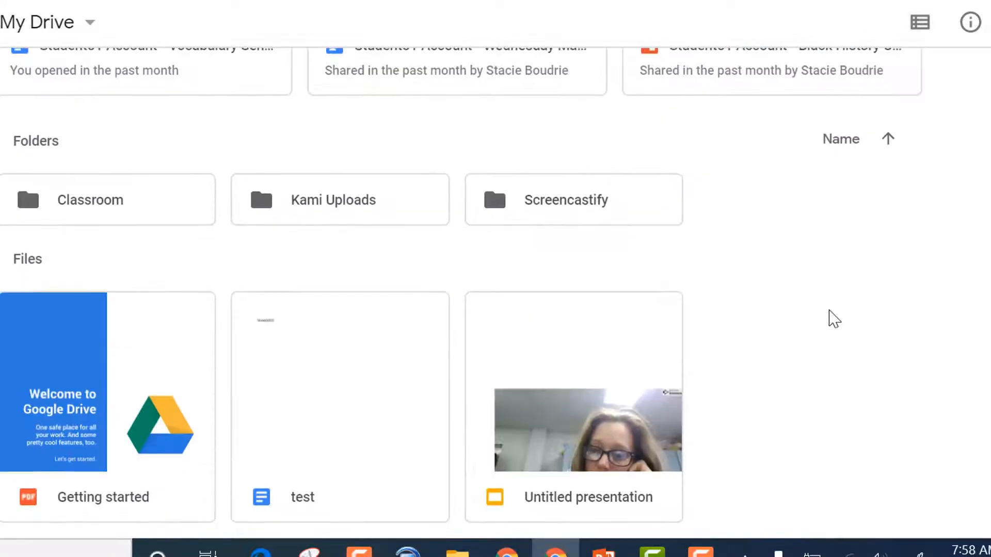
{"action": "scroll", "coordinate": [826, 317], "scroll_direction": "up", "scroll_amount": 4}
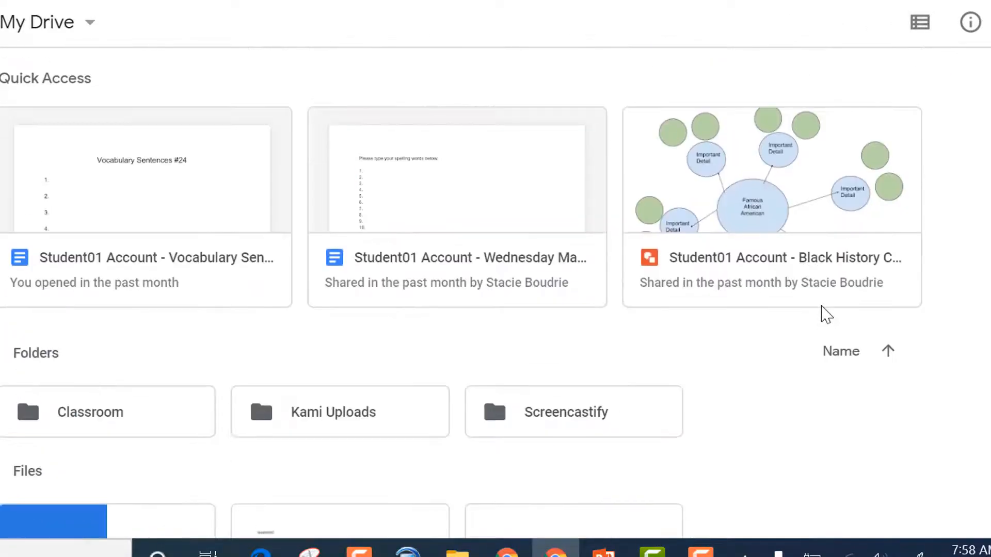
{"action": "left_click", "coordinate": [918, 23]}
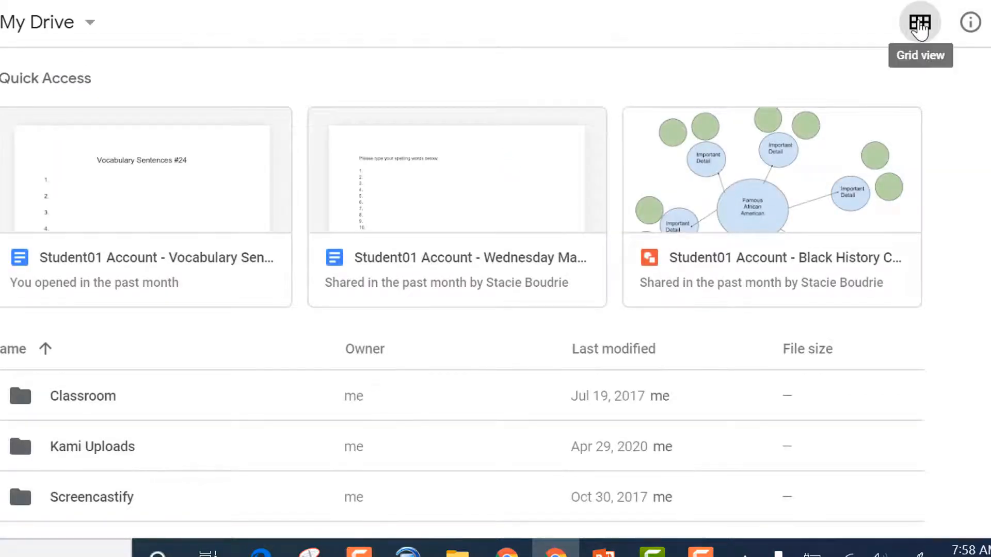
{"action": "left_click", "coordinate": [919, 23]}
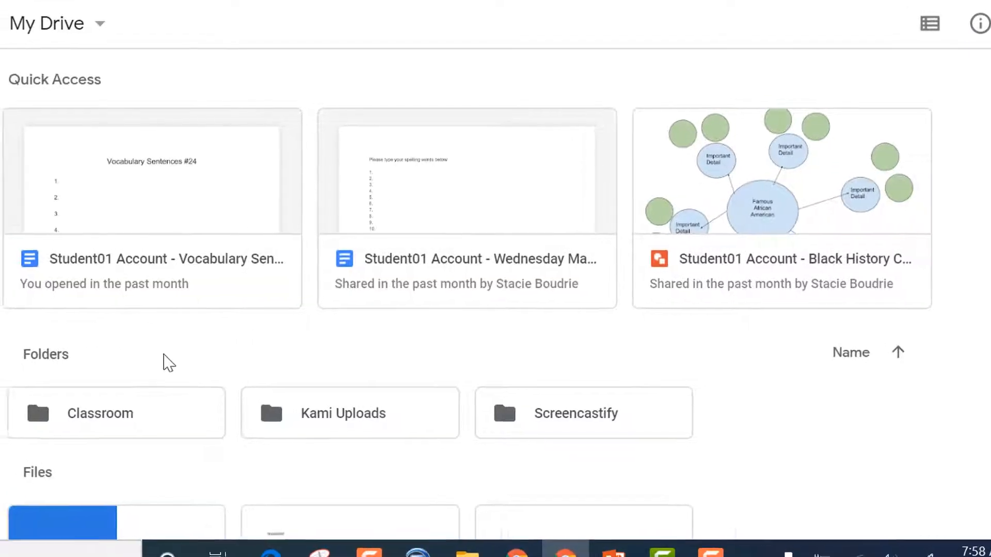
View the Shared drives and Shared with me sections, and return to My Drive
{"action": "left_click", "coordinate": [214, 501]}
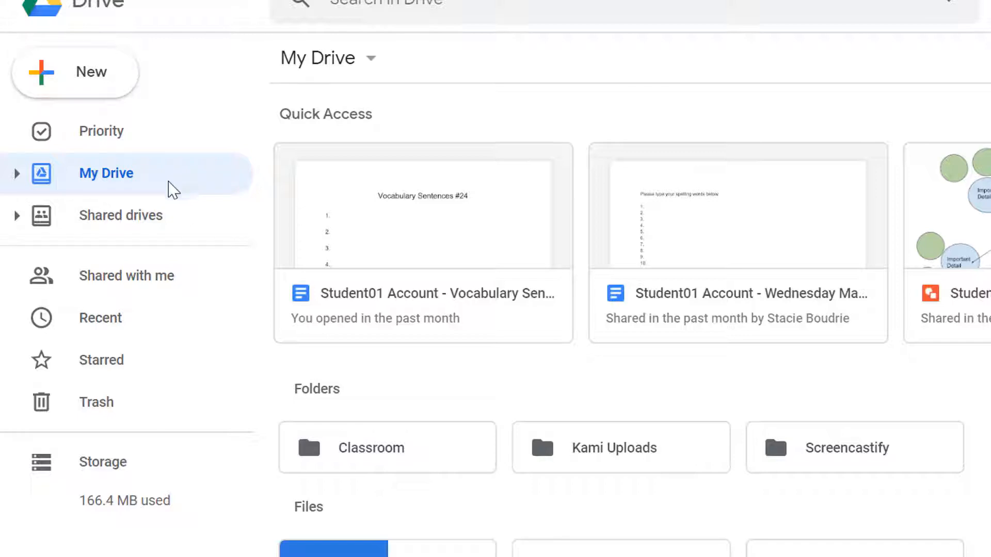
{"action": "left_click", "coordinate": [129, 224]}
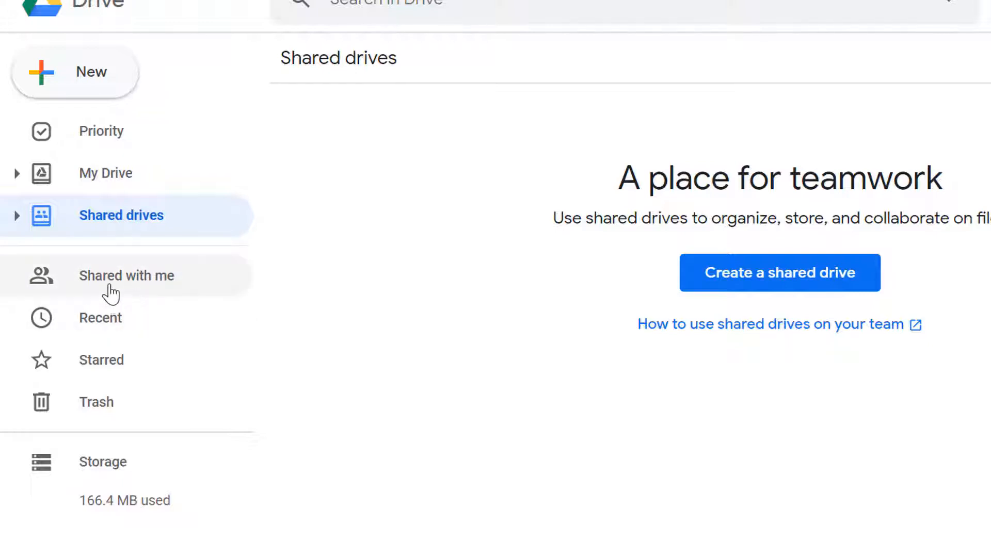
{"action": "left_click", "coordinate": [111, 294]}
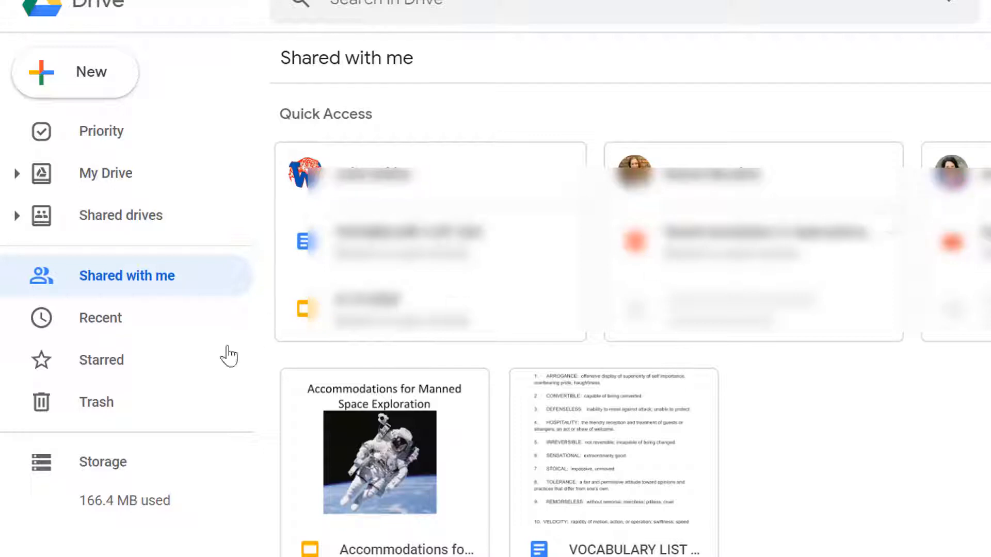
{"action": "left_click", "coordinate": [107, 186]}
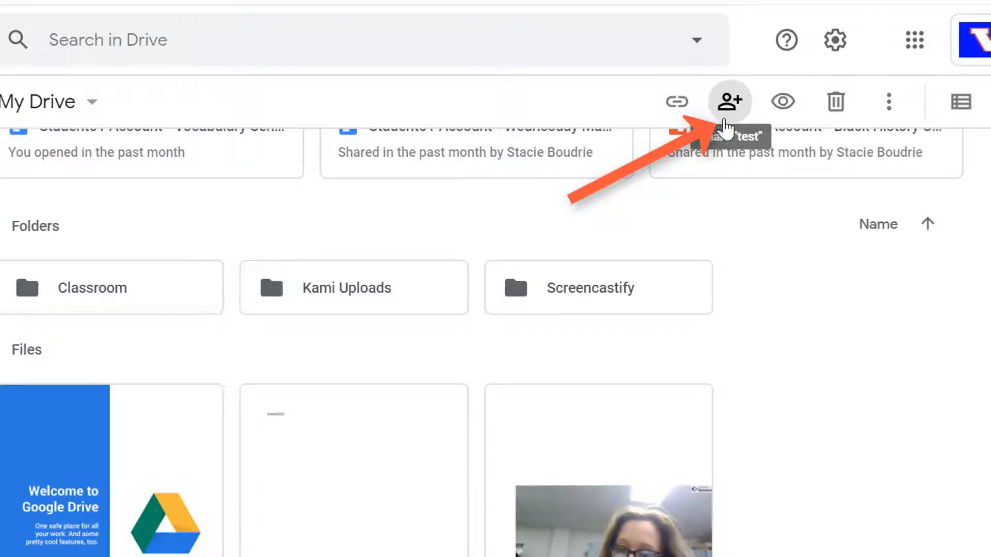
Share the "test" document with a colleague as Editor, including the message "Please review.", and send the invitation
{"action": "left_click", "coordinate": [728, 104]}
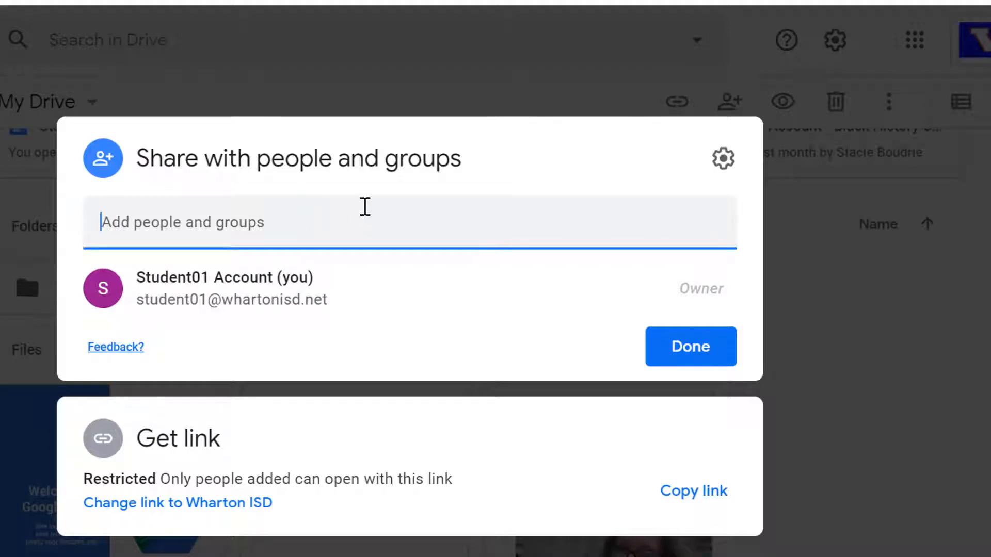
{"action": "type", "text": "sbou"}
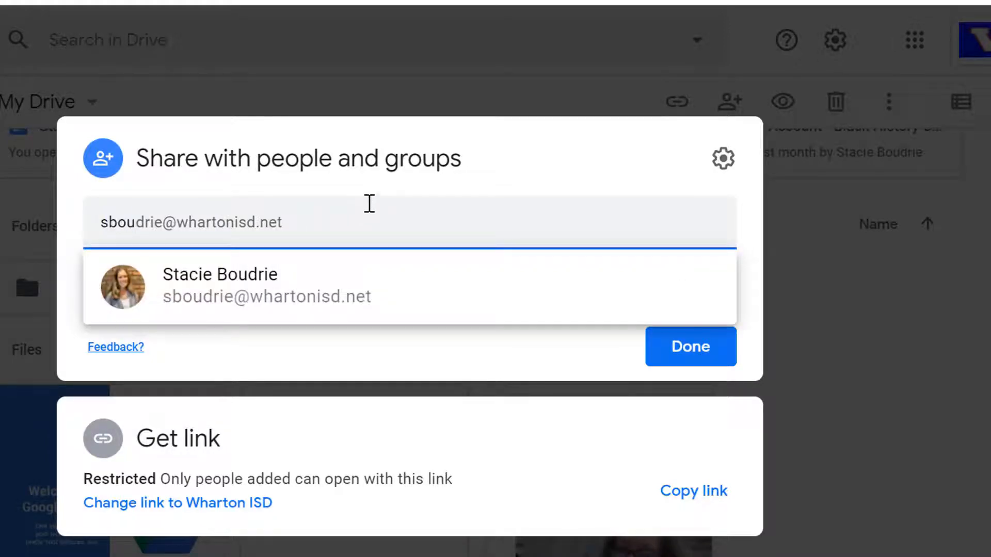
{"action": "left_click", "coordinate": [390, 270]}
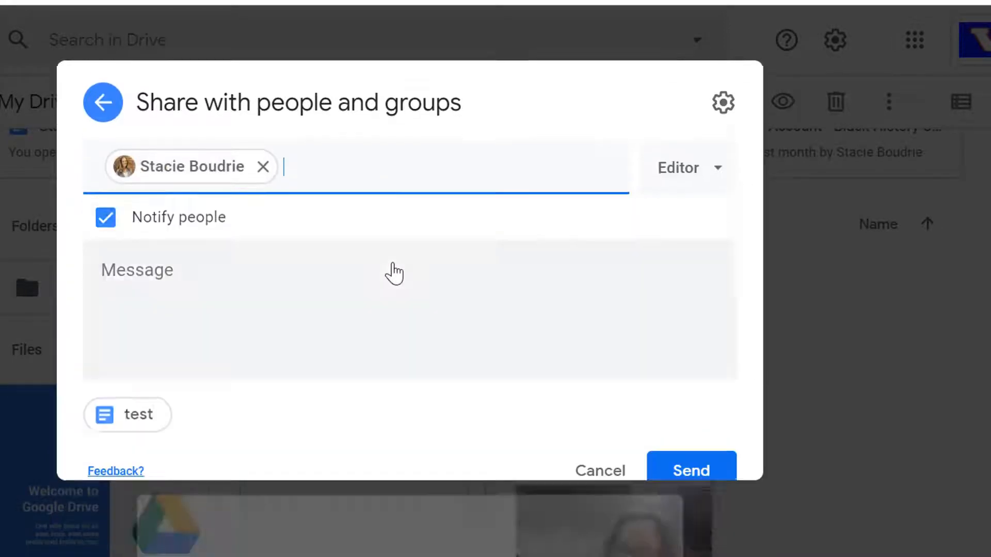
{"action": "left_click", "coordinate": [275, 345]}
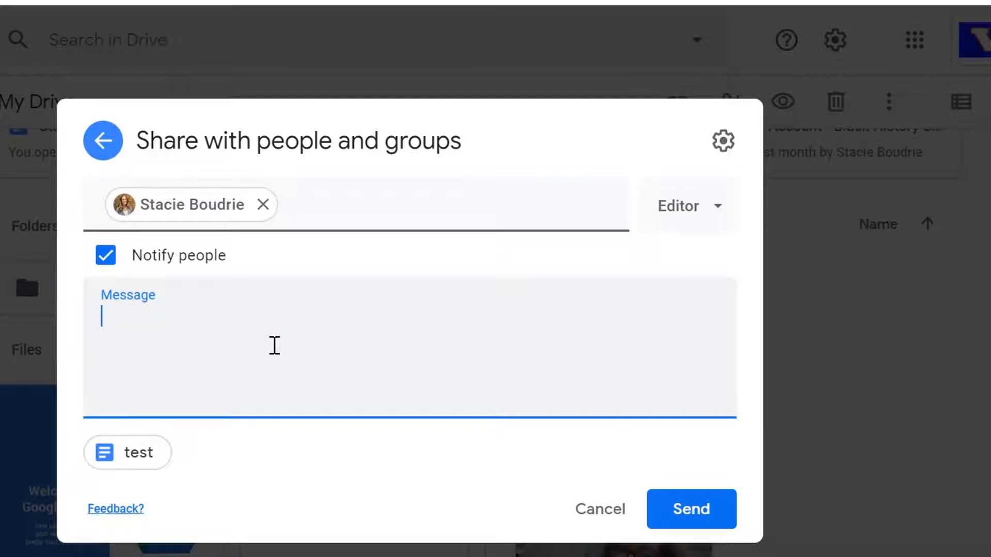
{"action": "type", "text": "Please review."}
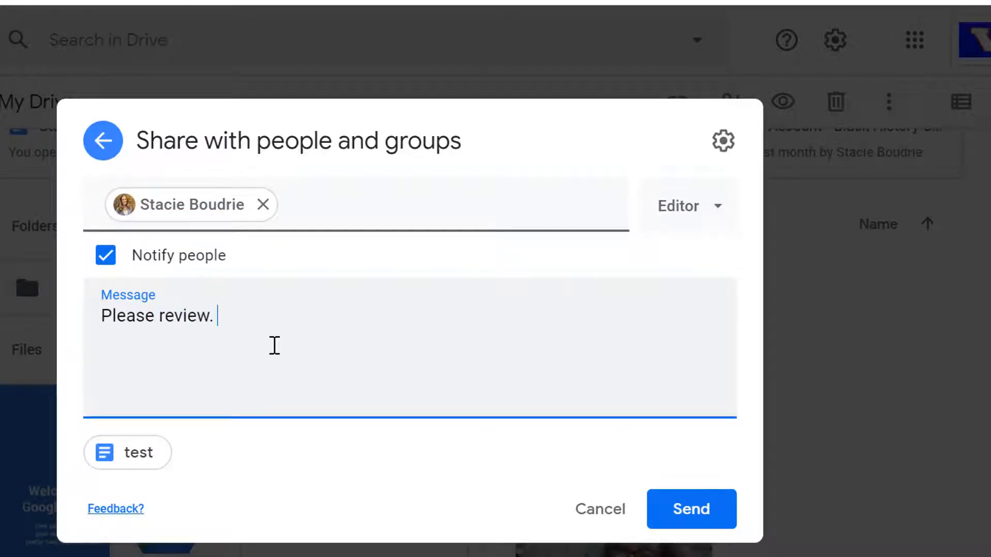
{"action": "left_click", "coordinate": [676, 515]}
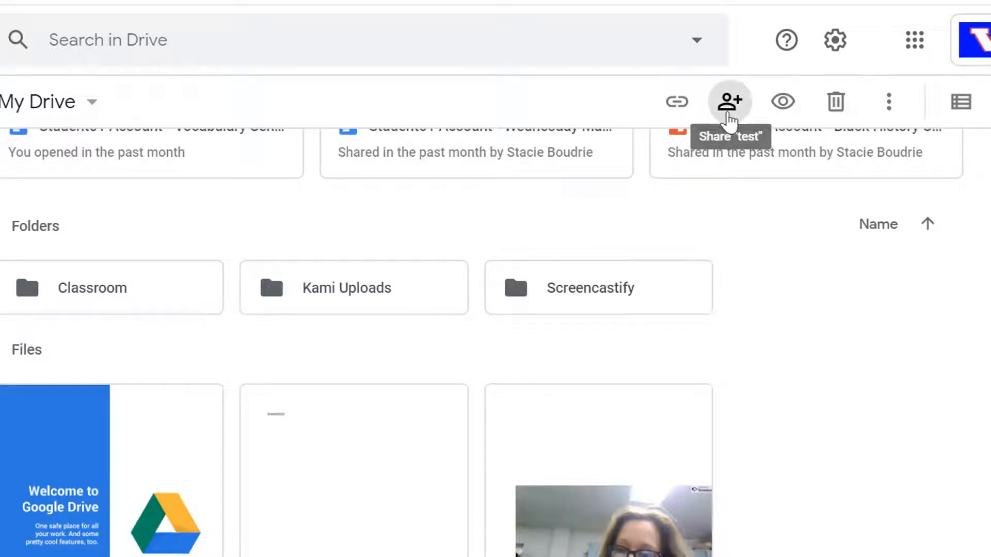
Change the colleague's access to the "test" document to Viewer and save the sharing settings
{"action": "left_click", "coordinate": [730, 120]}
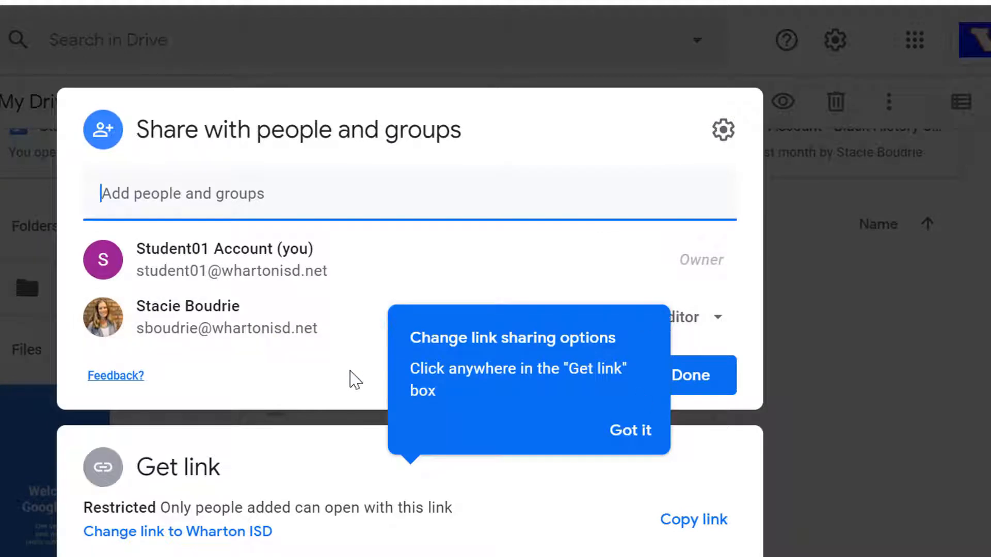
{"action": "left_click", "coordinate": [617, 442]}
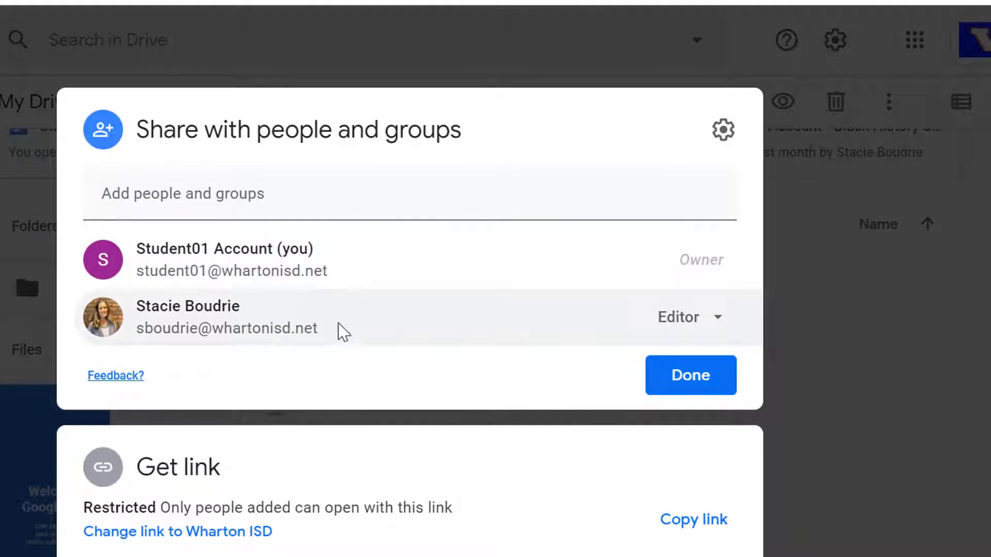
{"action": "left_click", "coordinate": [719, 318]}
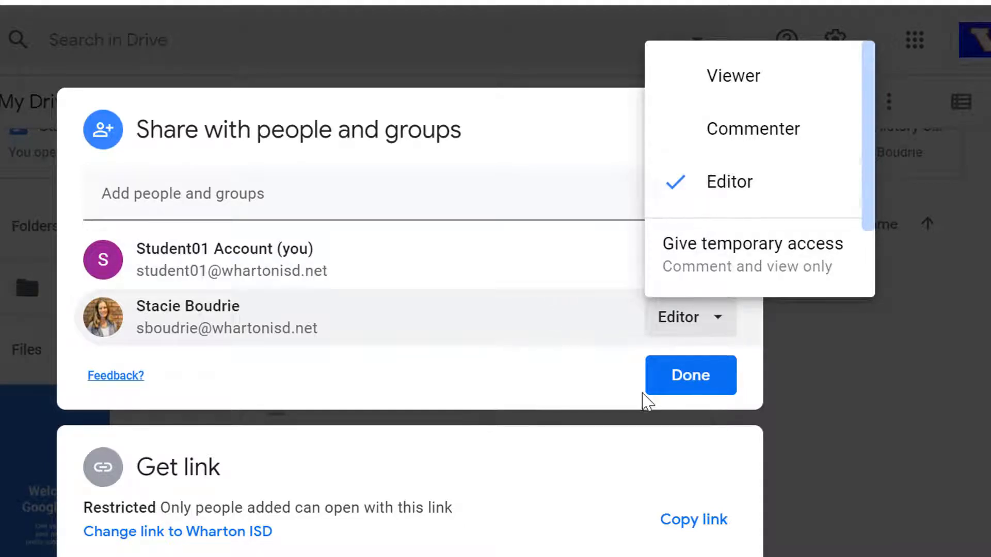
{"action": "left_click", "coordinate": [587, 364]}
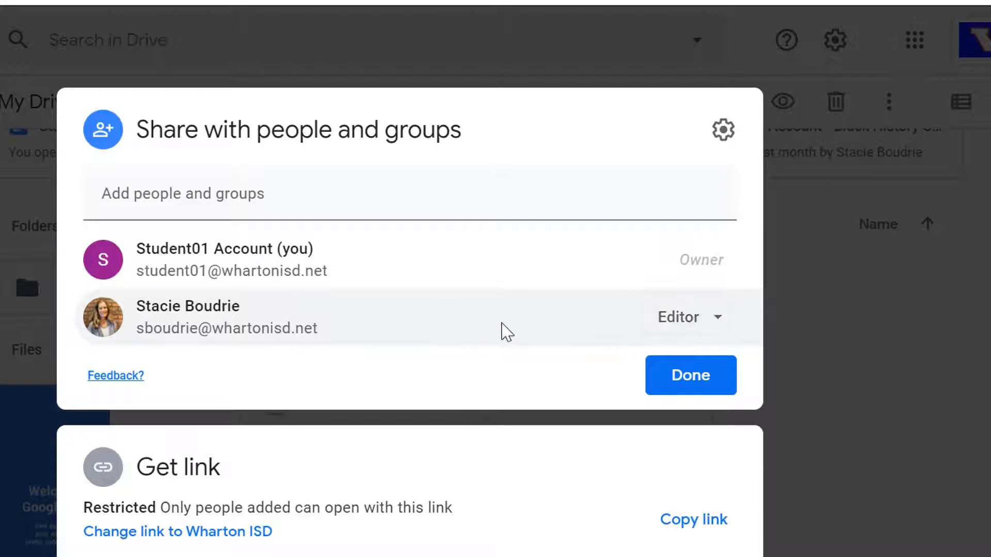
{"action": "left_click", "coordinate": [719, 318]}
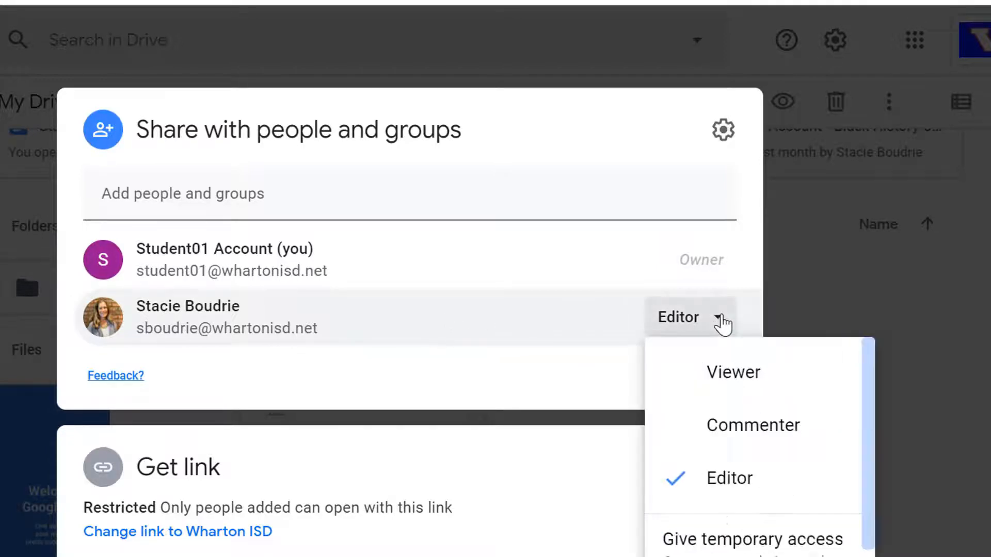
{"action": "left_click", "coordinate": [729, 384]}
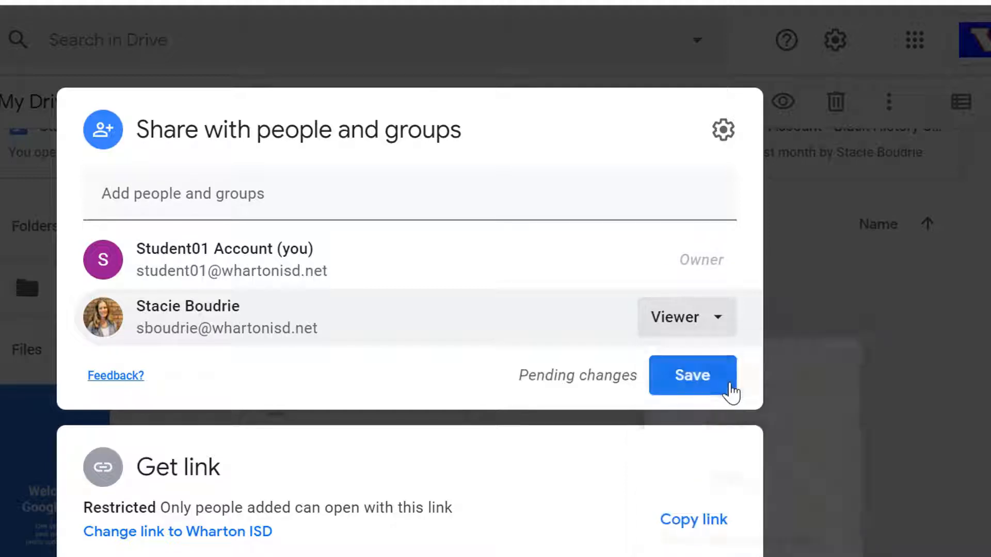
{"action": "left_click", "coordinate": [697, 386]}
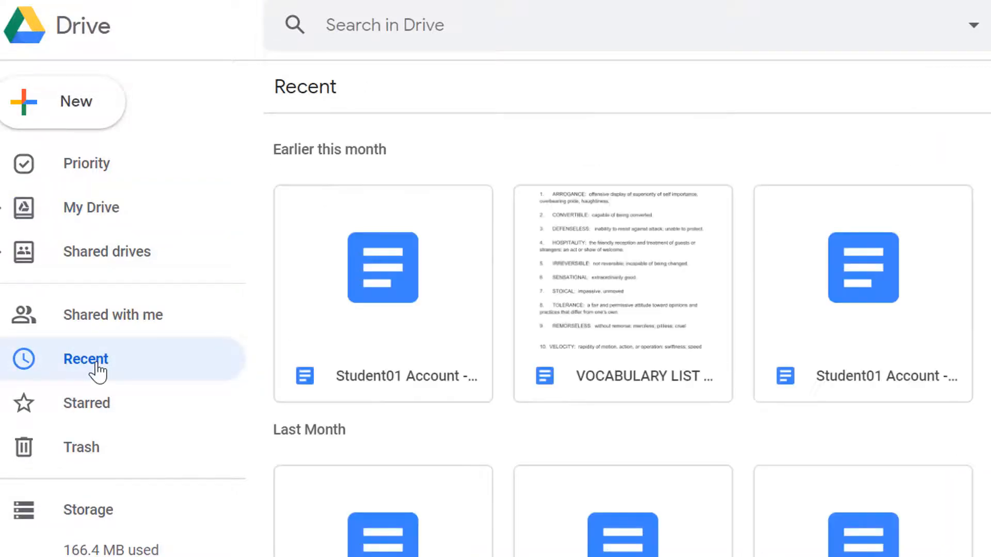
Look through the folders and files in My Drive, and check the Starred section
{"action": "left_click", "coordinate": [112, 226]}
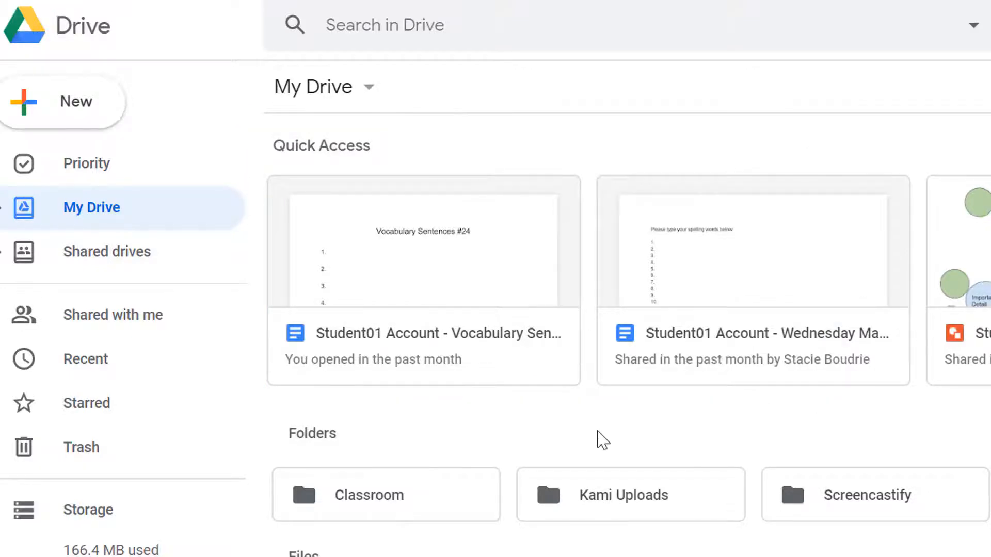
{"action": "scroll", "coordinate": [588, 439], "scroll_direction": "down", "scroll_amount": 4}
{"action": "scroll", "coordinate": [339, 255], "scroll_direction": "up", "scroll_amount": 2}
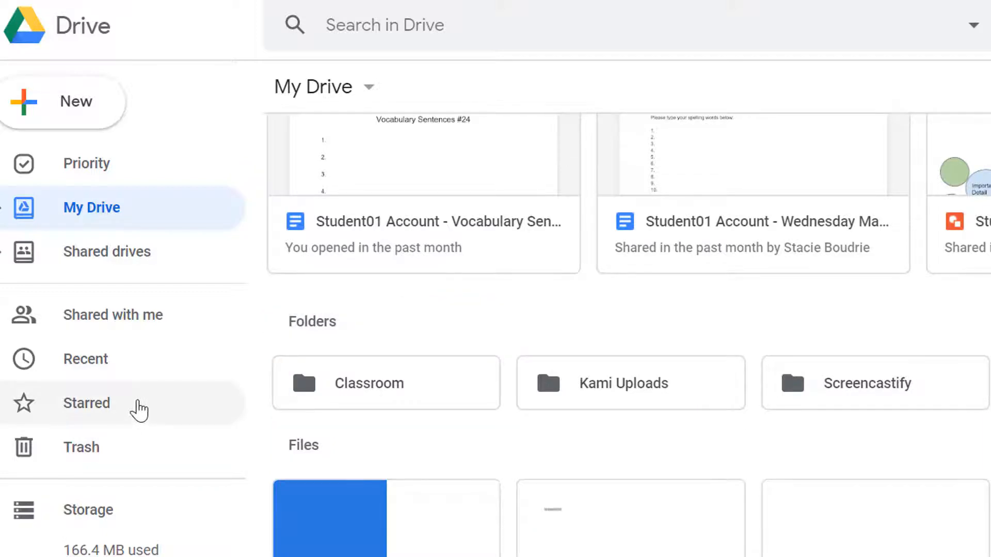
{"action": "left_click", "coordinate": [138, 409]}
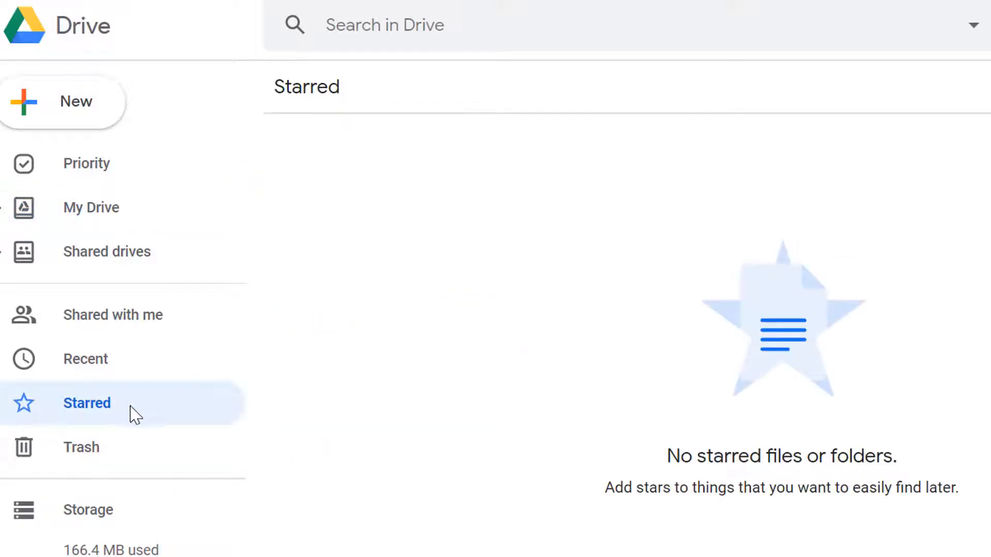
Add the "test" document in My Drive to Starred and view it in the Starred section
{"action": "left_click", "coordinate": [98, 216]}
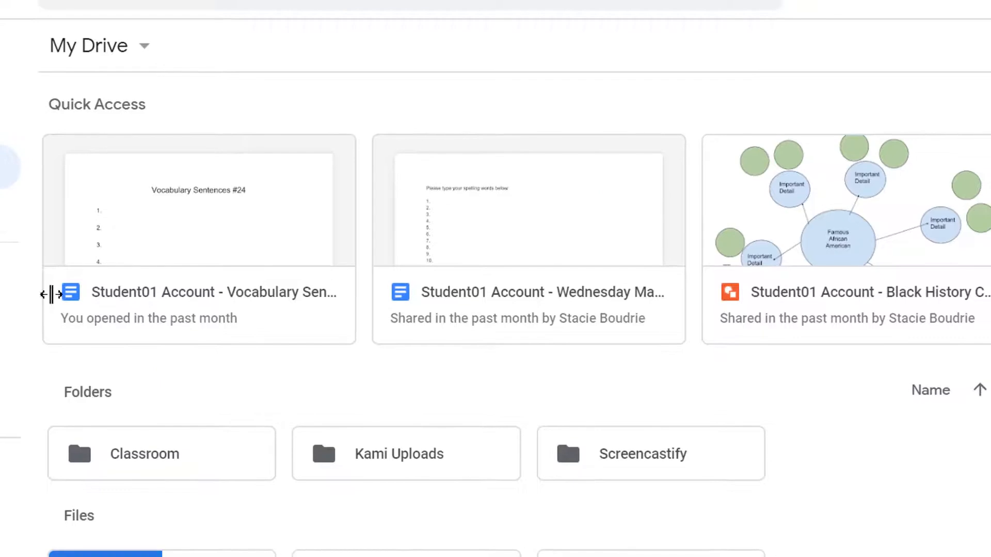
{"action": "scroll", "coordinate": [117, 323], "scroll_direction": "down", "scroll_amount": 4}
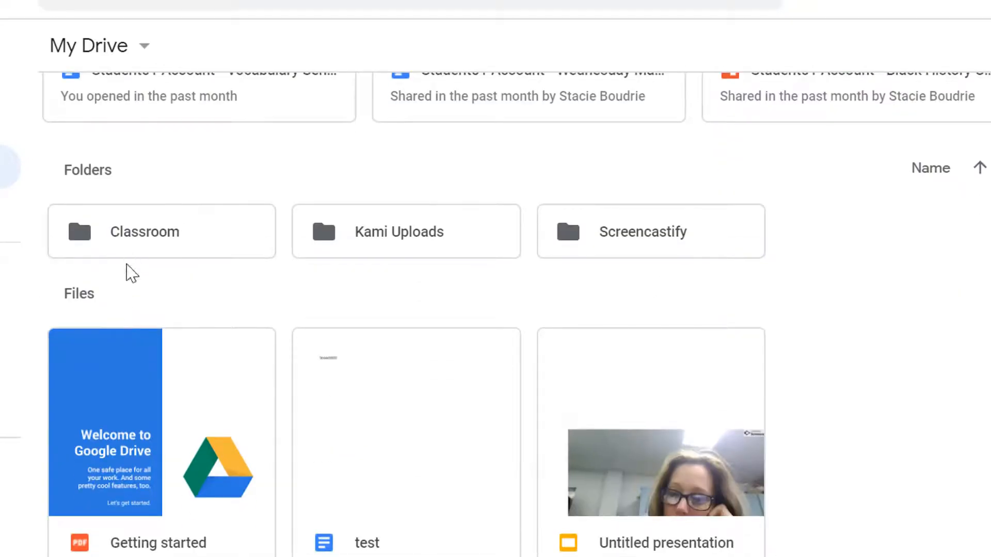
{"action": "left_click", "coordinate": [411, 482]}
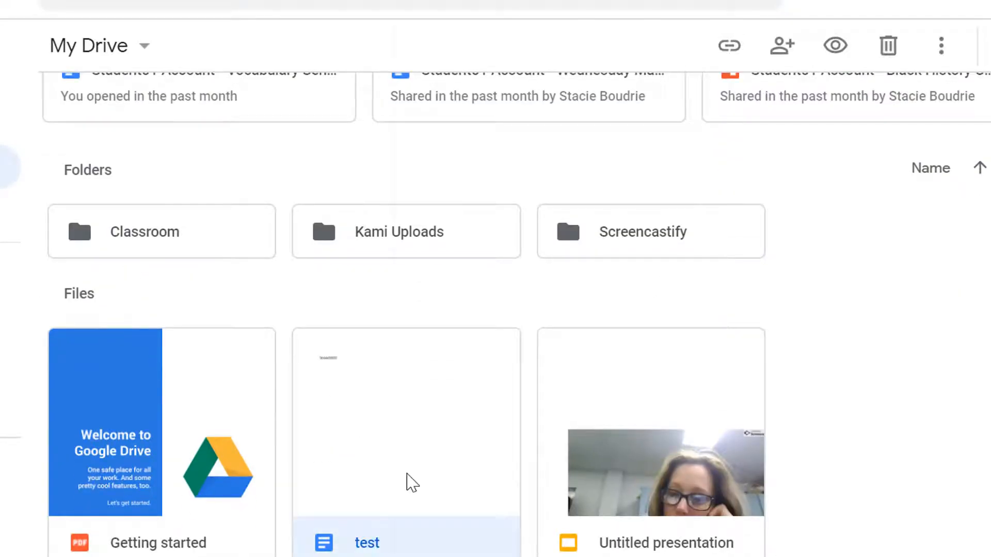
{"action": "right_click", "coordinate": [412, 483]}
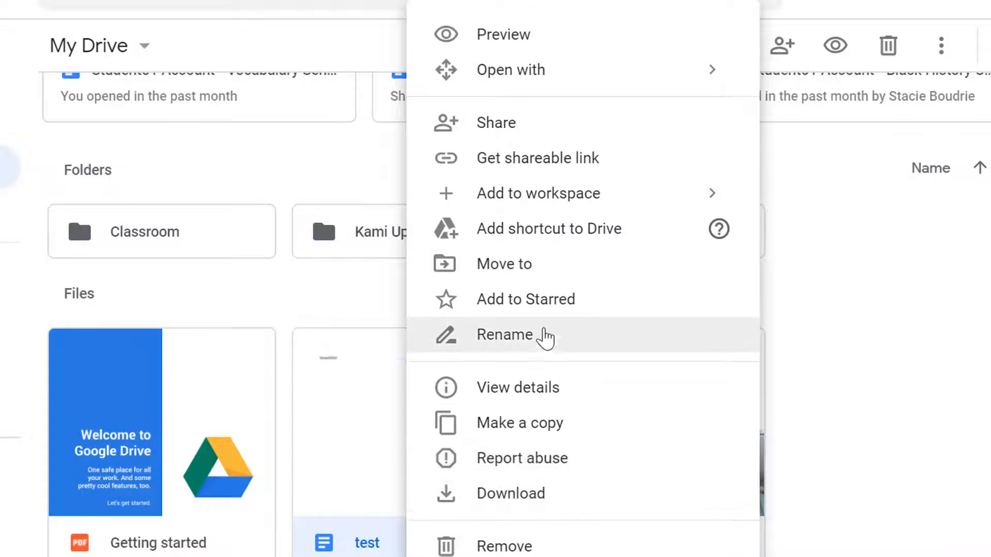
{"action": "left_click", "coordinate": [547, 305]}
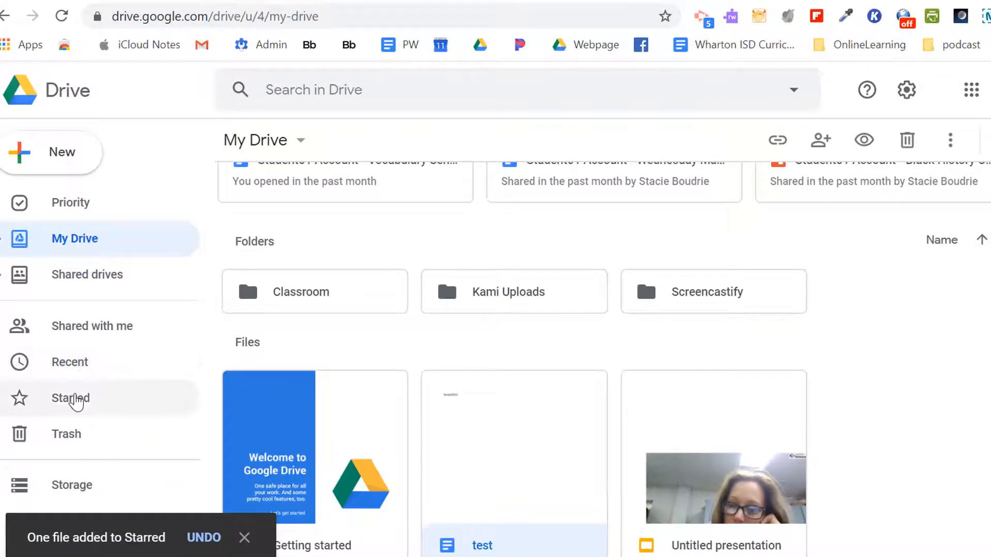
{"action": "left_click", "coordinate": [75, 400]}
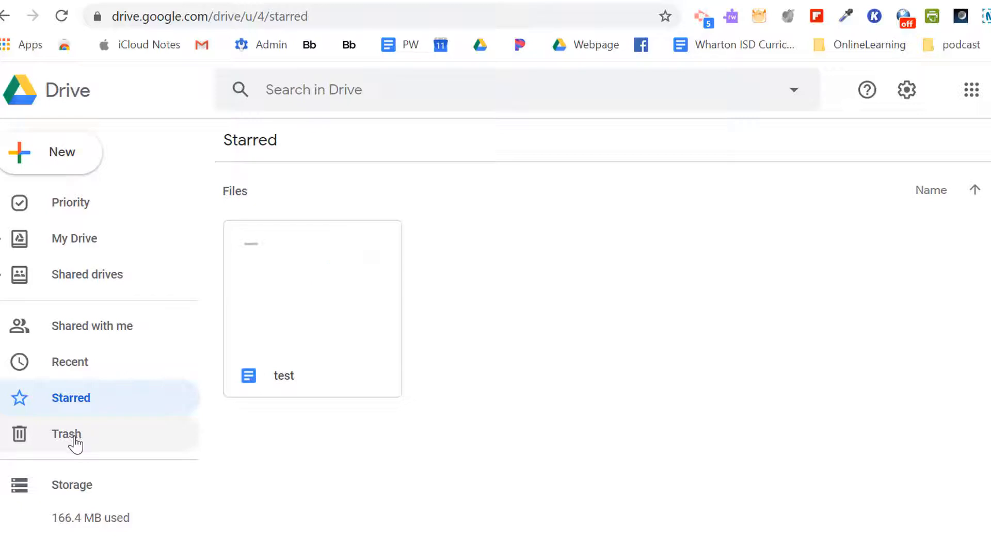
Return to My Drive and examine the available actions for the vocabulary sentences document in Quick Access
{"action": "left_click", "coordinate": [92, 254]}
{"action": "right_click", "coordinate": [314, 319]}
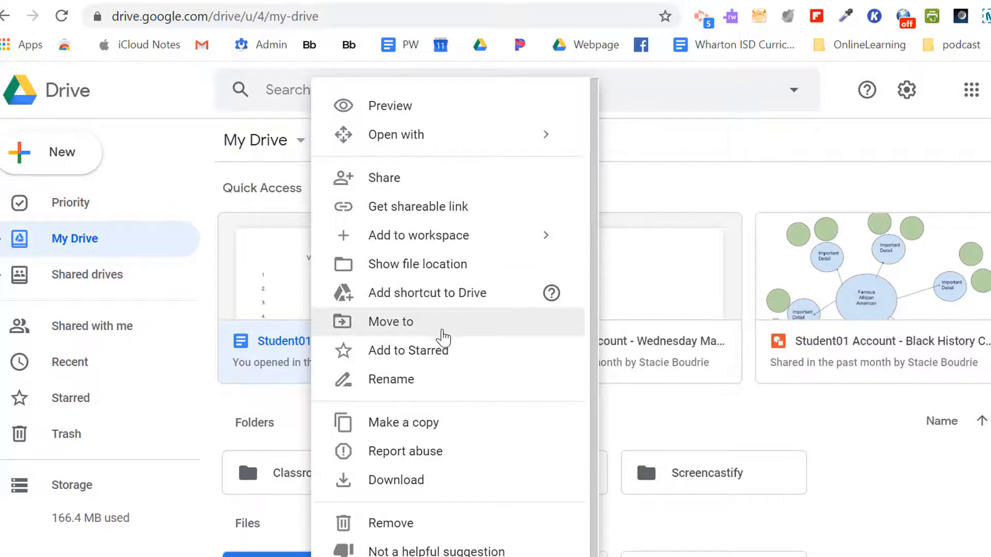
{"action": "left_click", "coordinate": [975, 486]}
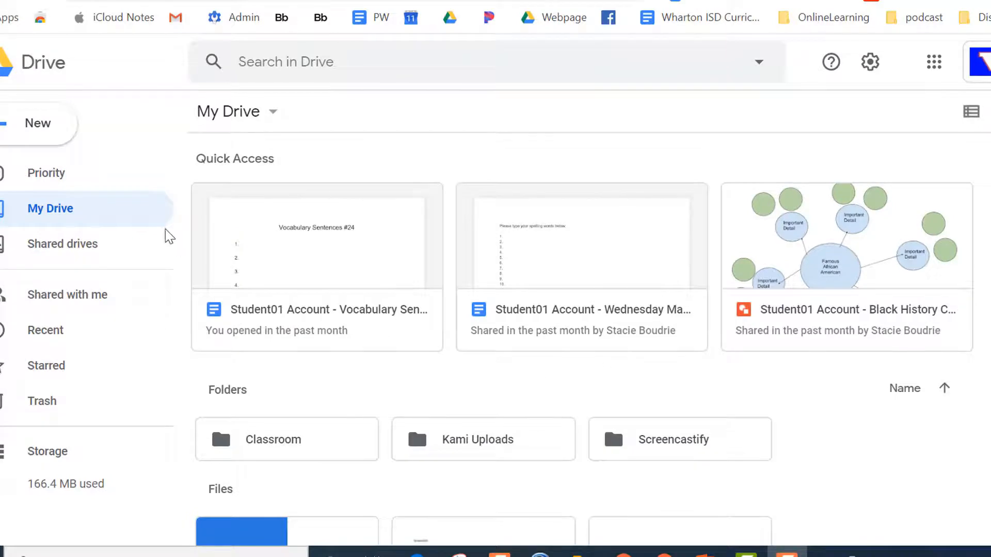
Create a new folder named "Meetings" in My Drive
{"action": "left_click", "coordinate": [42, 127]}
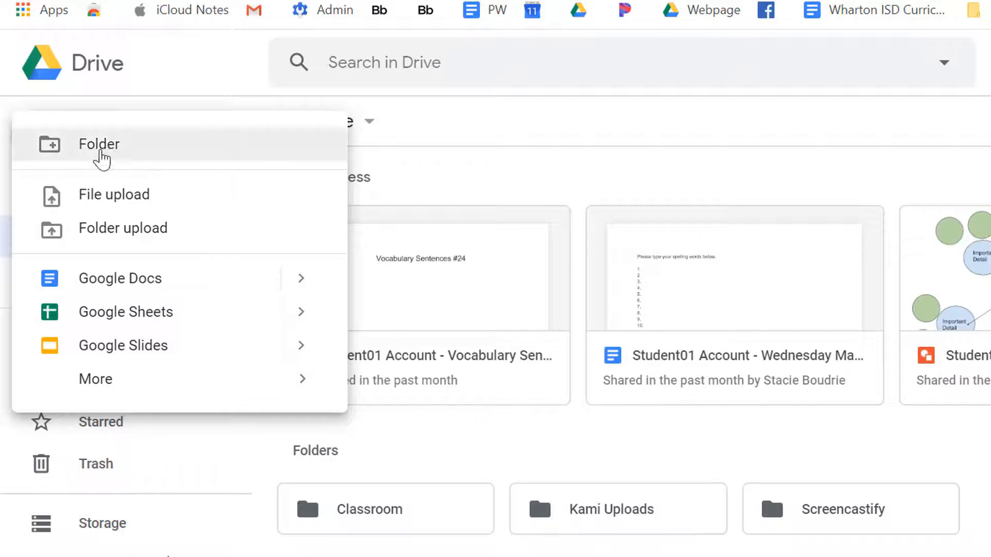
{"action": "left_click", "coordinate": [101, 155]}
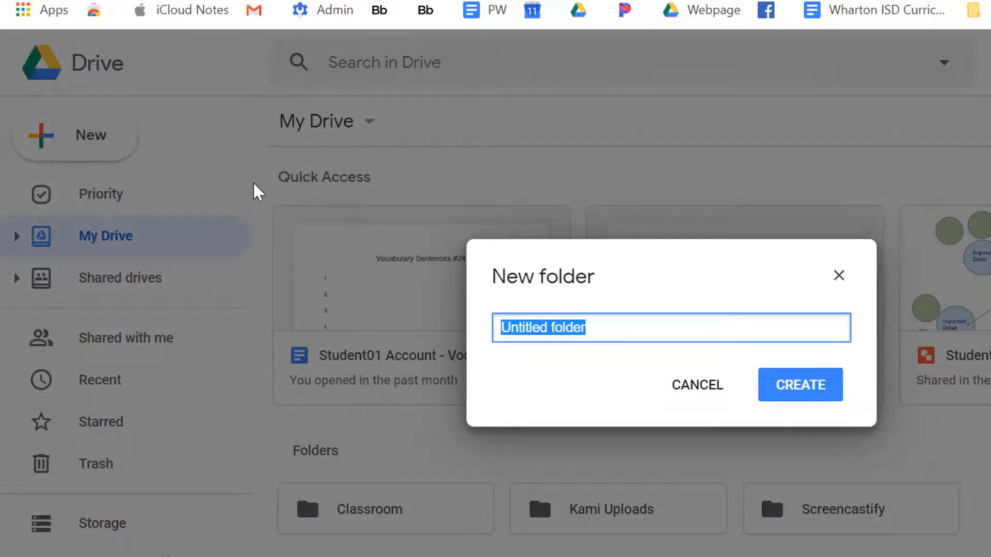
{"action": "type", "text": "Meetings"}
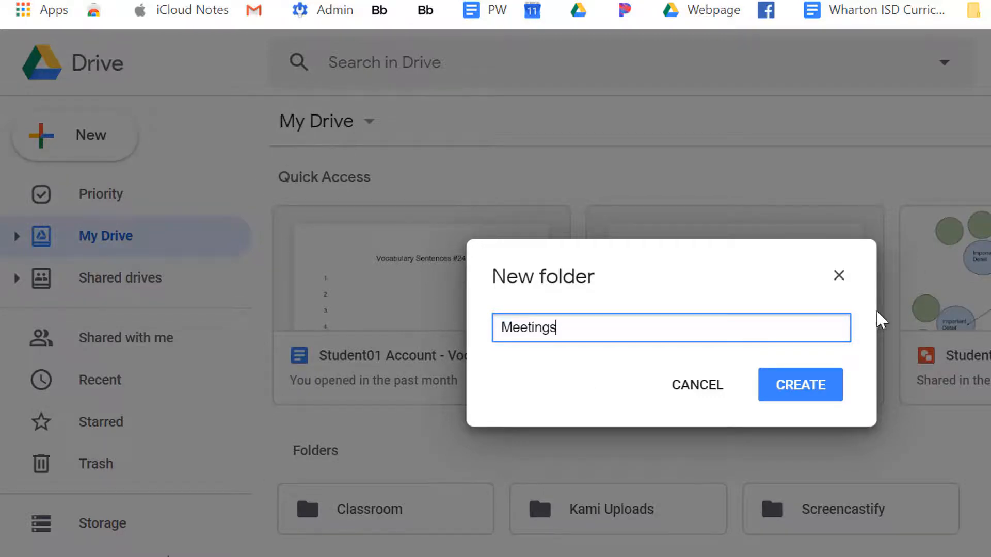
{"action": "left_click", "coordinate": [819, 391]}
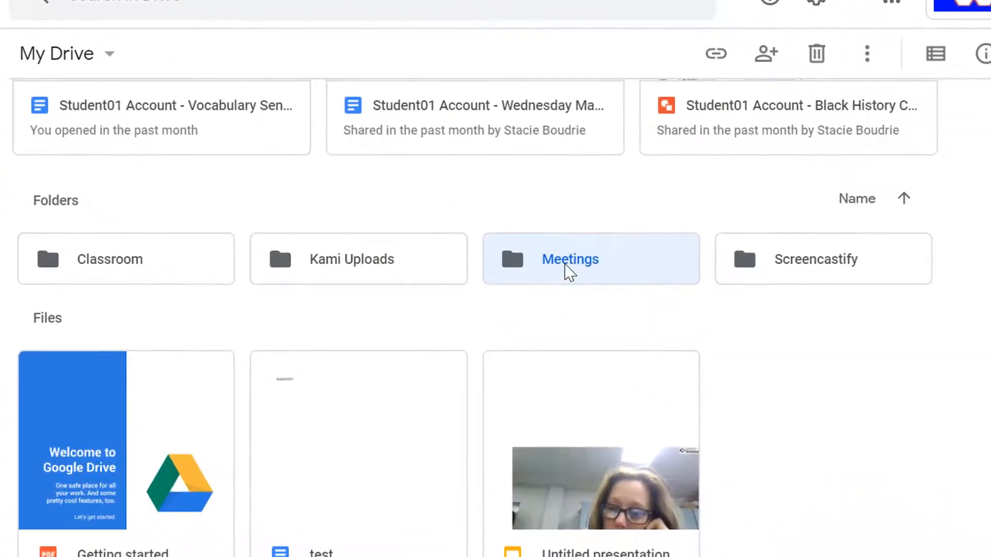
Change the color of the "Meetings" folder to orange
{"action": "right_click", "coordinate": [570, 270]}
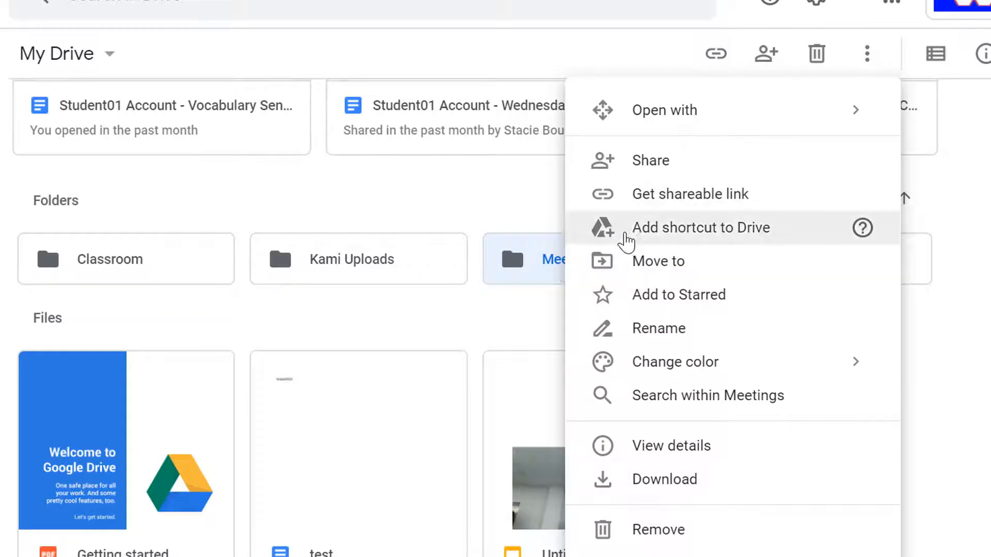
{"action": "mouse_move", "coordinate": [666, 379]}
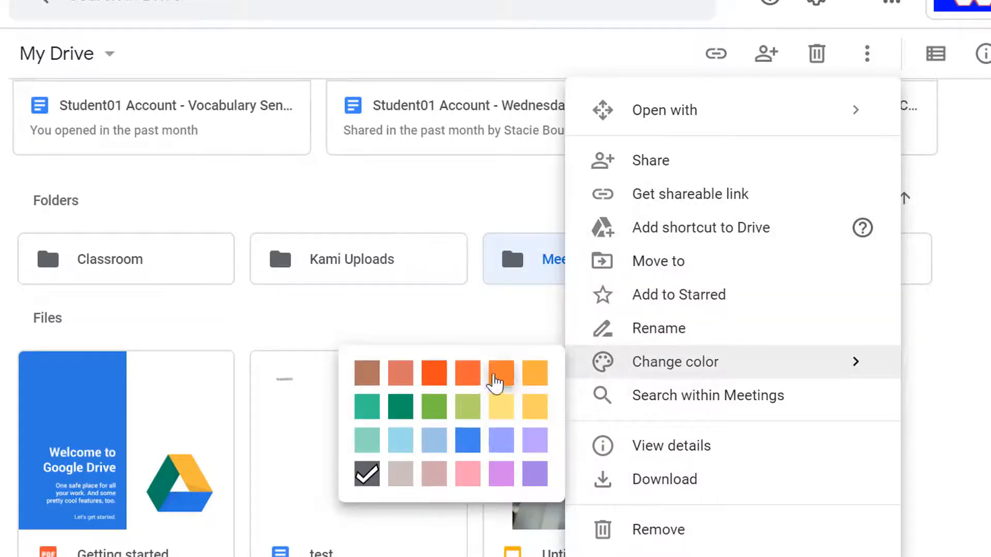
{"action": "left_click", "coordinate": [501, 376]}
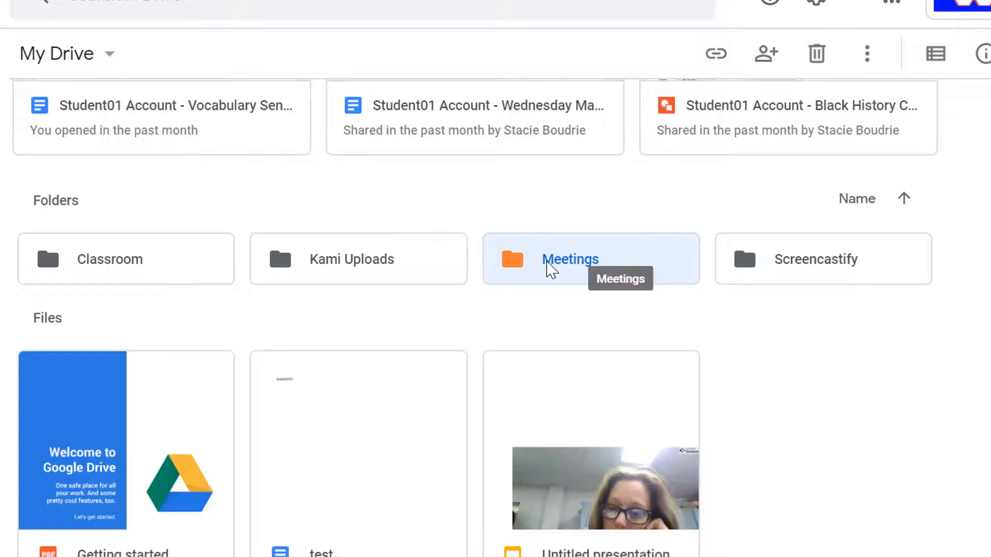
Rename the "Meetings" folder as "00 Meetings"
{"action": "right_click", "coordinate": [550, 268]}
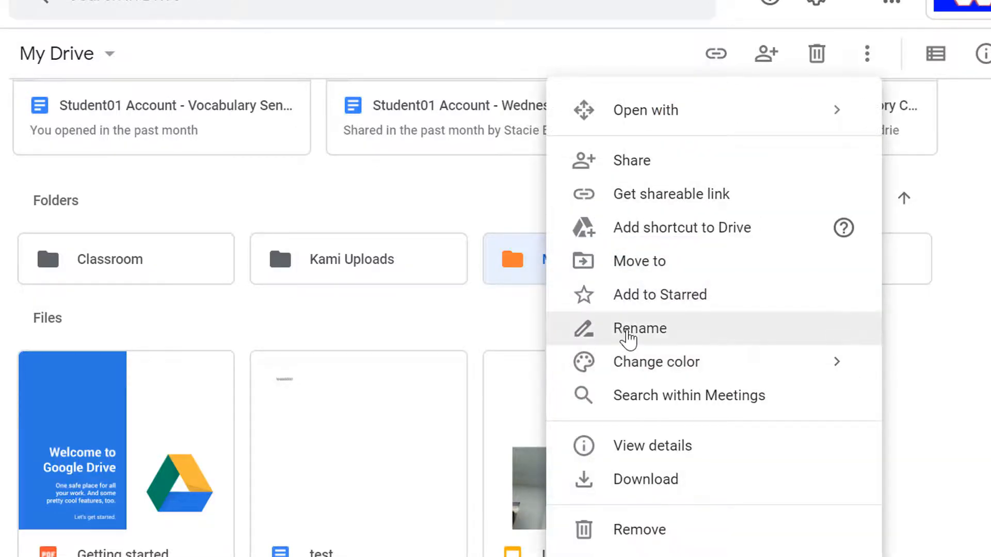
{"action": "left_click", "coordinate": [628, 336]}
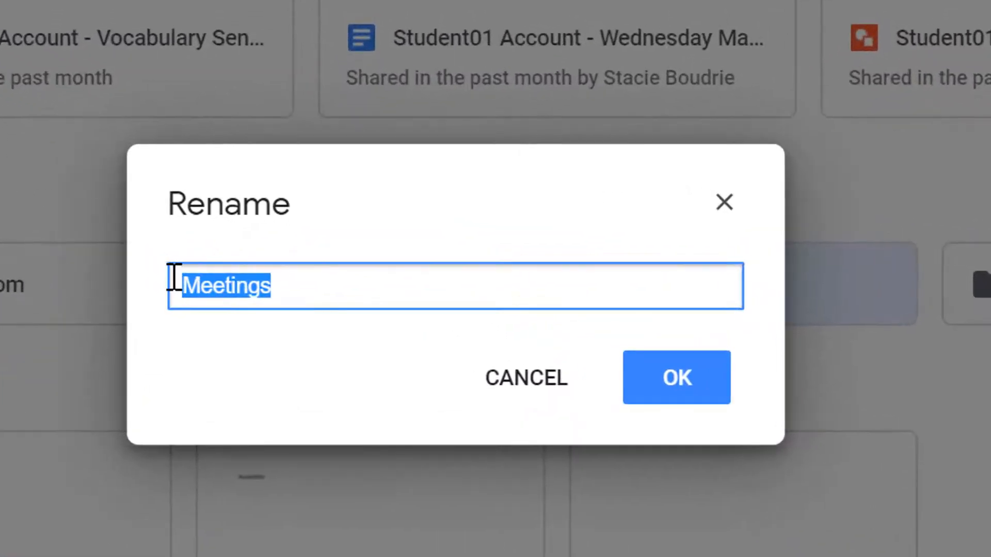
{"action": "left_click", "coordinate": [174, 279]}
{"action": "type", "text": "00"}
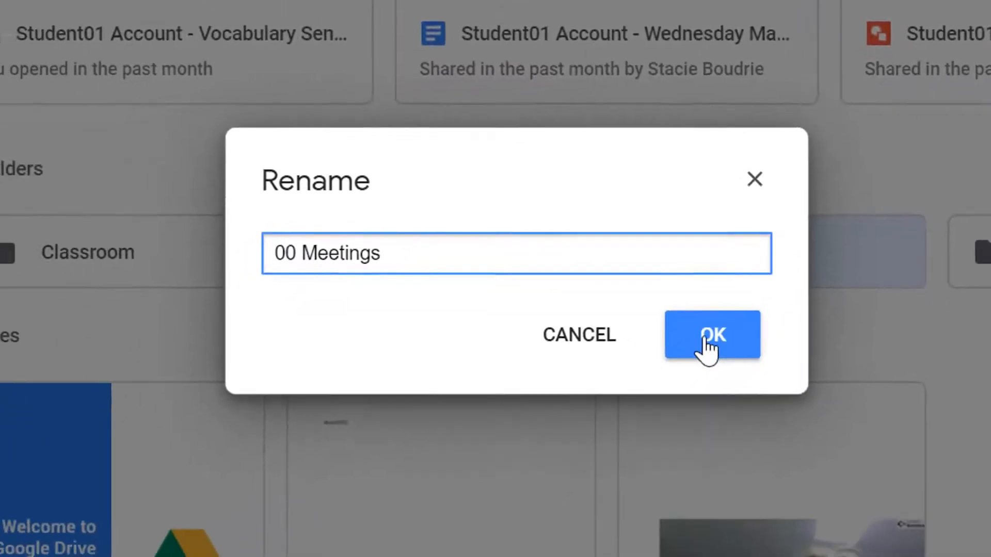
{"action": "left_click", "coordinate": [661, 377]}
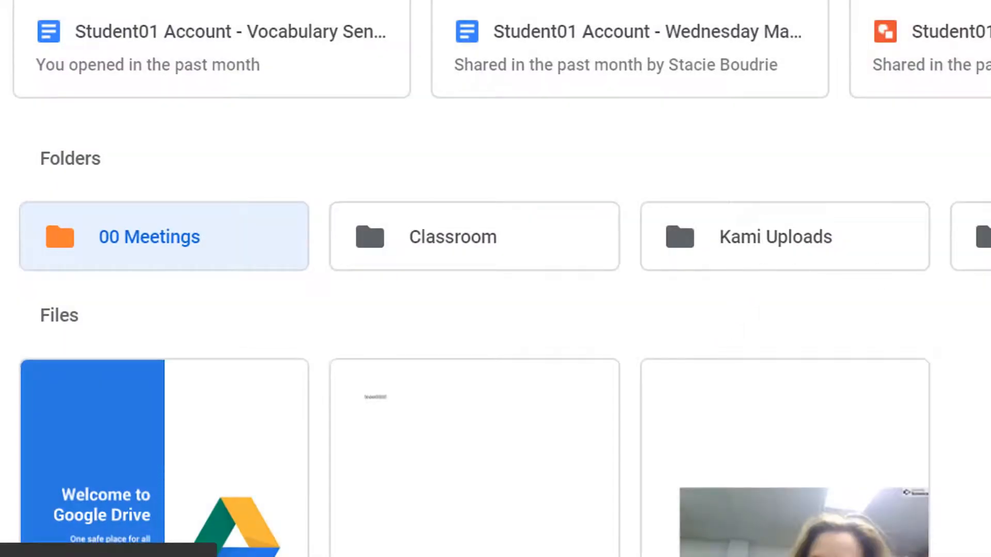
Rename the "Kami Uploads" folder as "02 Kami Uploads"
{"action": "right_click", "coordinate": [748, 266]}
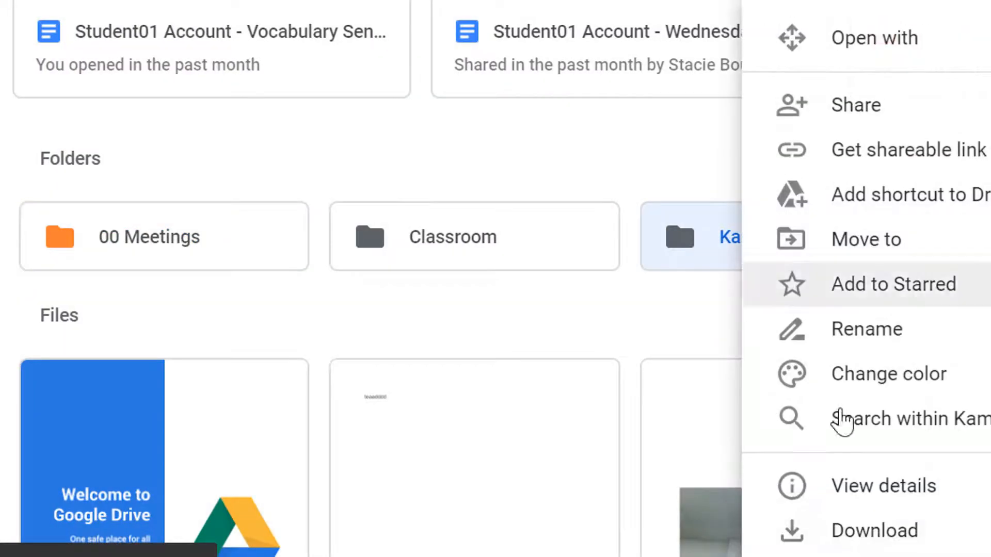
{"action": "left_click", "coordinate": [842, 355]}
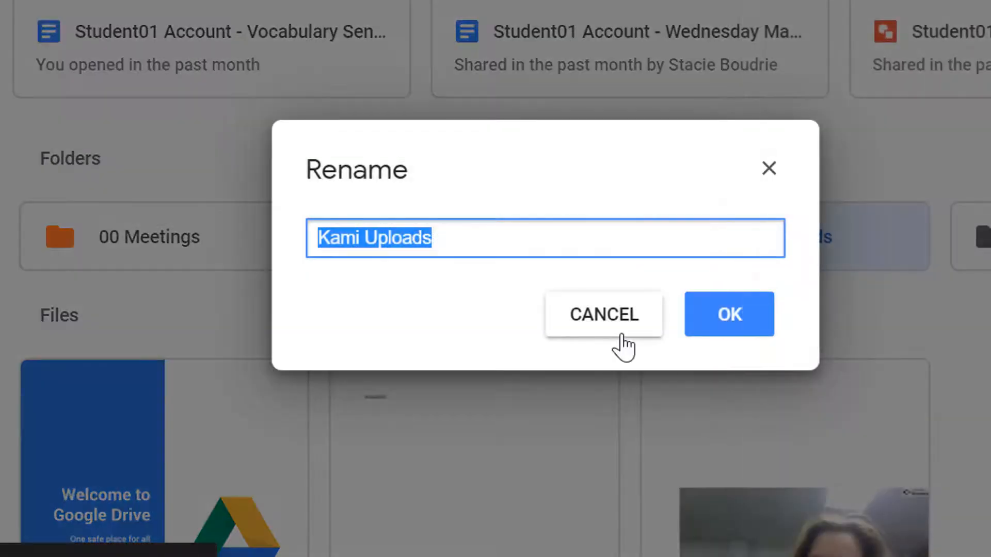
{"action": "key", "text": "Home"}
{"action": "type", "text": "02"}
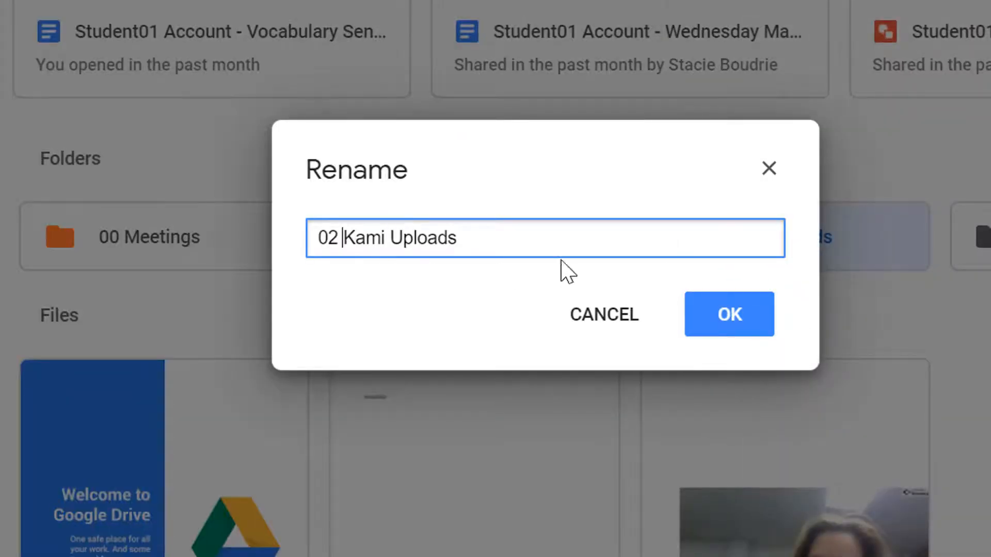
{"action": "left_click", "coordinate": [730, 313]}
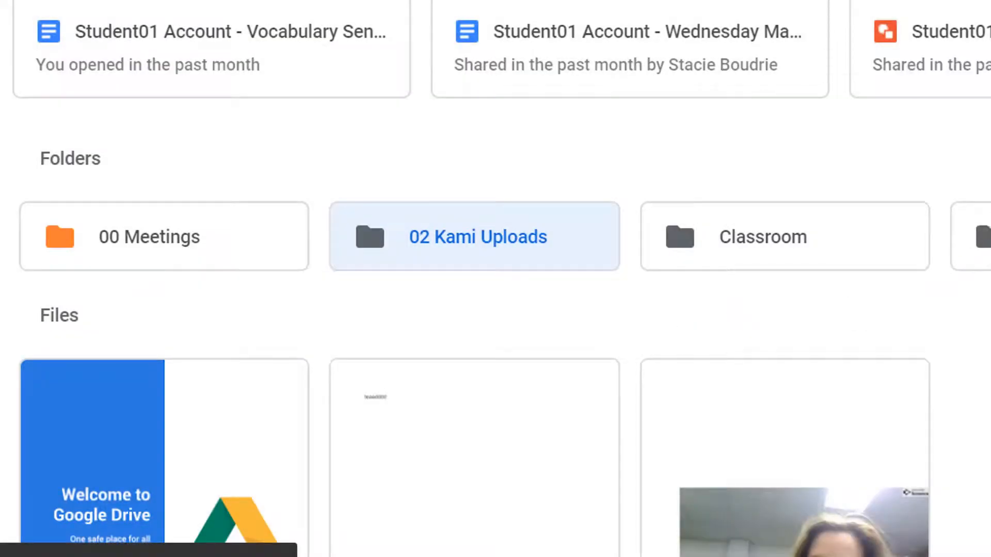
Switch My Drive to list layout and look over the order of its folders and files
{"action": "key", "text": "v"}
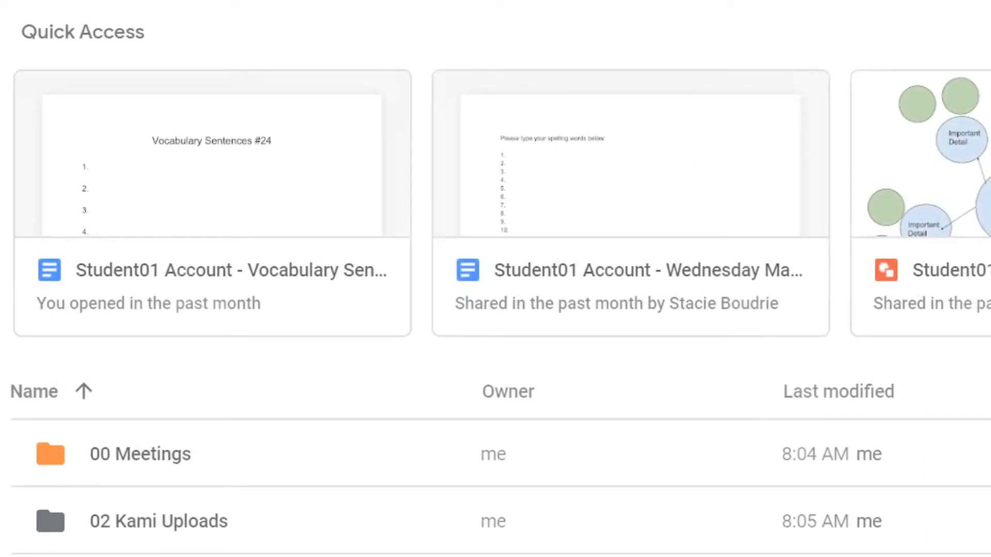
{"action": "scroll", "coordinate": [197, 448], "scroll_direction": "down", "scroll_amount": 1}
{"action": "scroll", "coordinate": [198, 448], "scroll_direction": "down", "scroll_amount": 2}
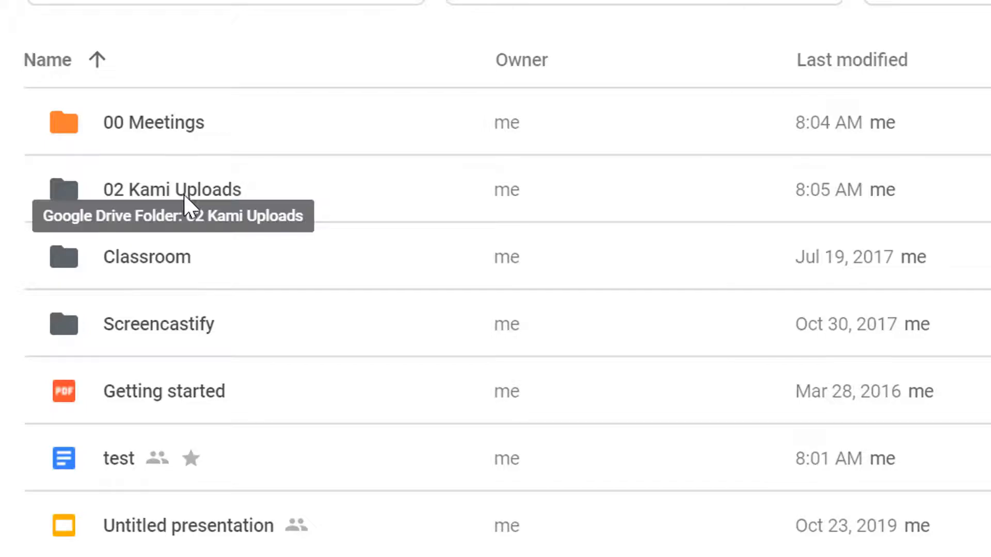
Upload the file "WISD Computer Basics 2020.pptx" from the computer to My Drive and select it in the list
{"action": "left_click", "coordinate": [77, 103]}
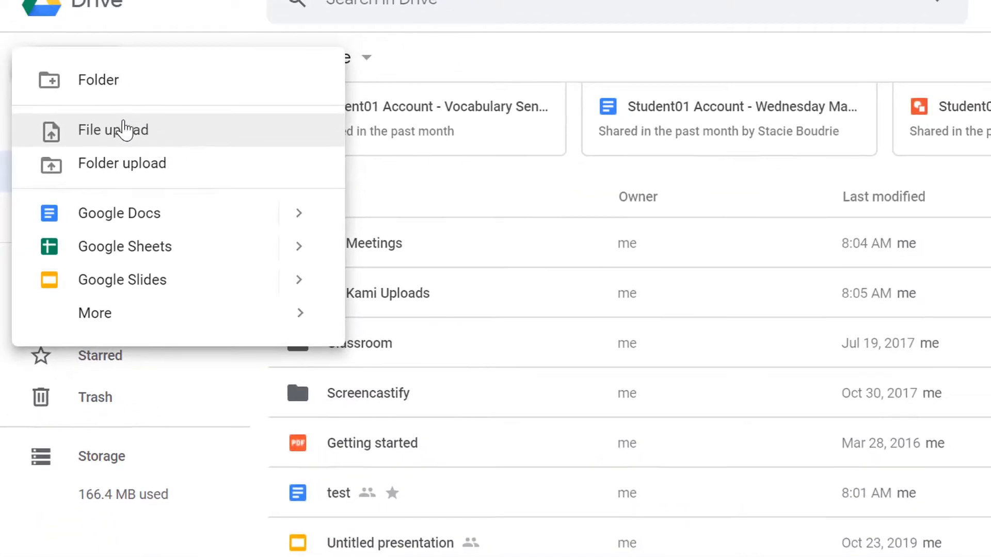
{"action": "left_click", "coordinate": [124, 130]}
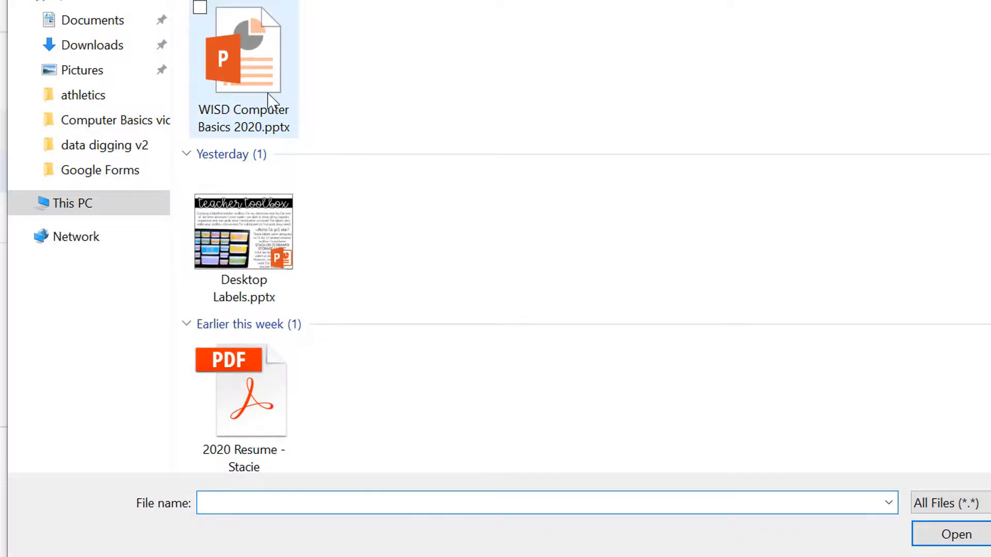
{"action": "left_click", "coordinate": [248, 103]}
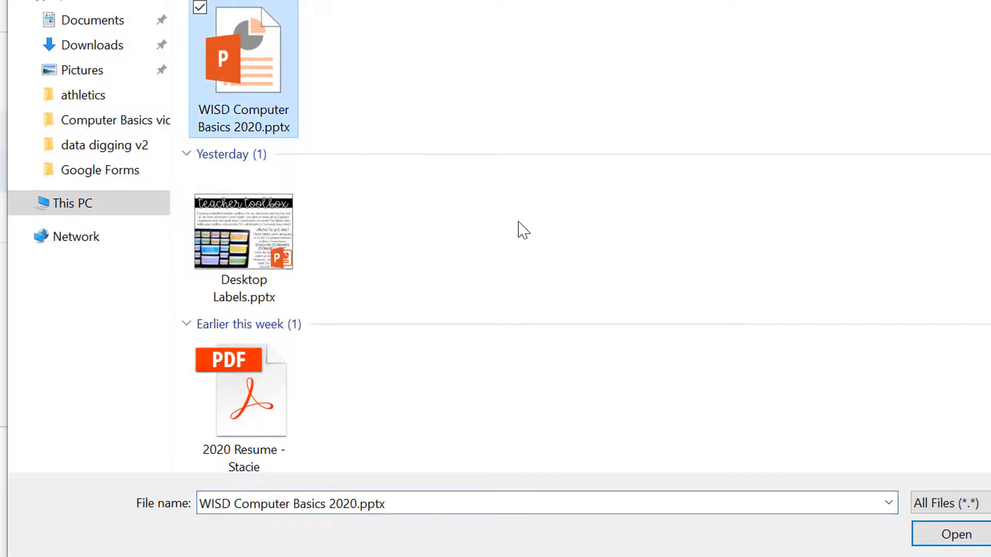
{"action": "left_click", "coordinate": [954, 535]}
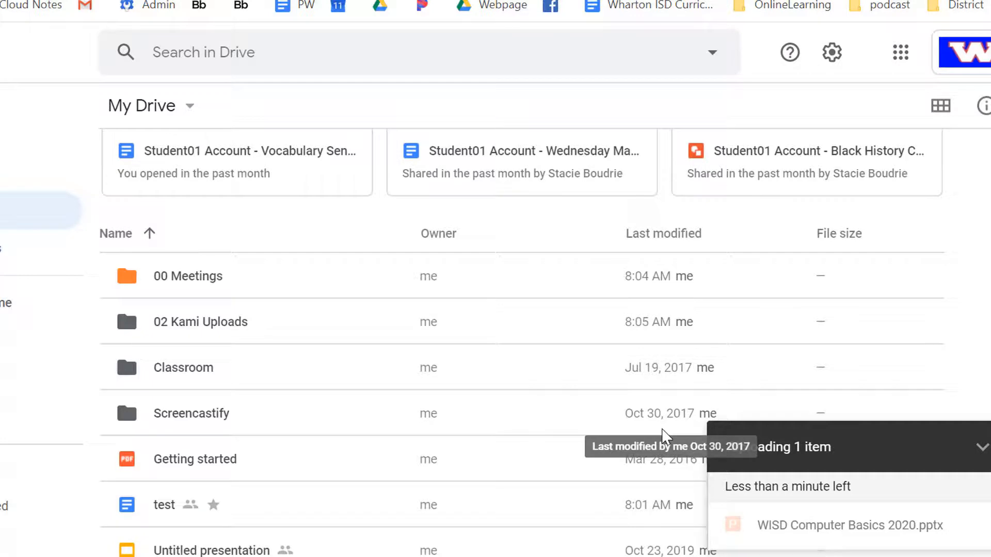
{"action": "scroll", "coordinate": [663, 436], "scroll_direction": "down", "scroll_amount": 1}
{"action": "left_click", "coordinate": [278, 548]}
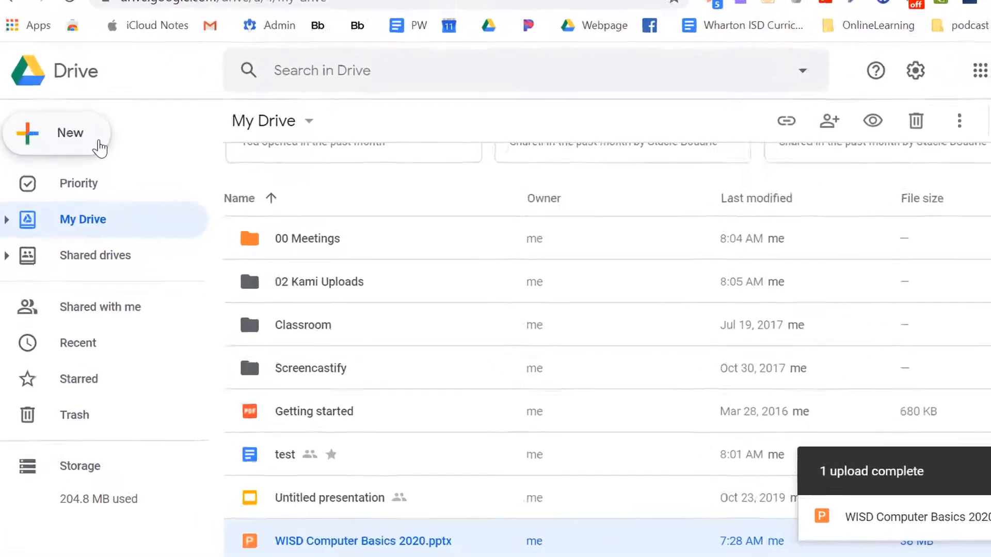
Create a new blank Google Docs document from Drive and title it "Meeting Notes"
{"action": "left_click", "coordinate": [107, 116]}
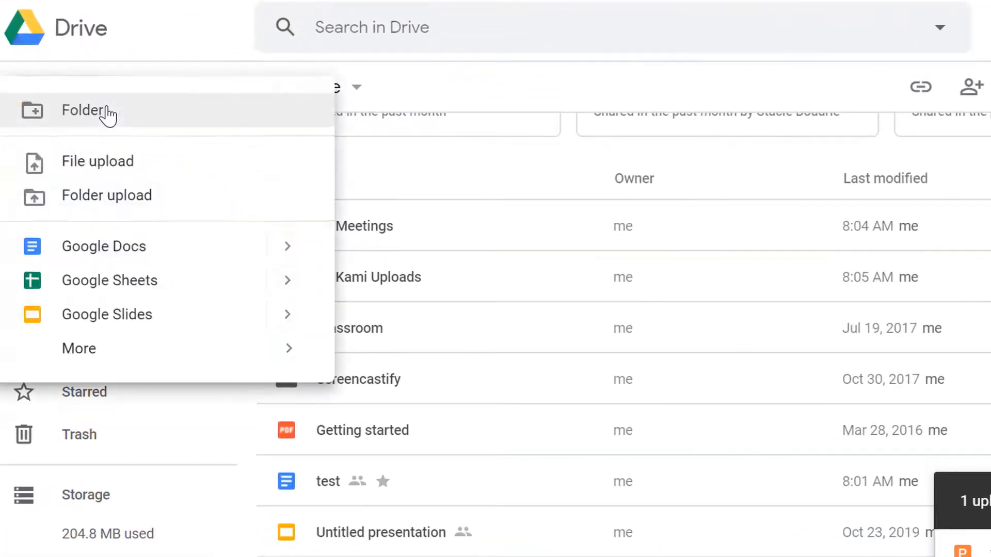
{"action": "left_click", "coordinate": [133, 252]}
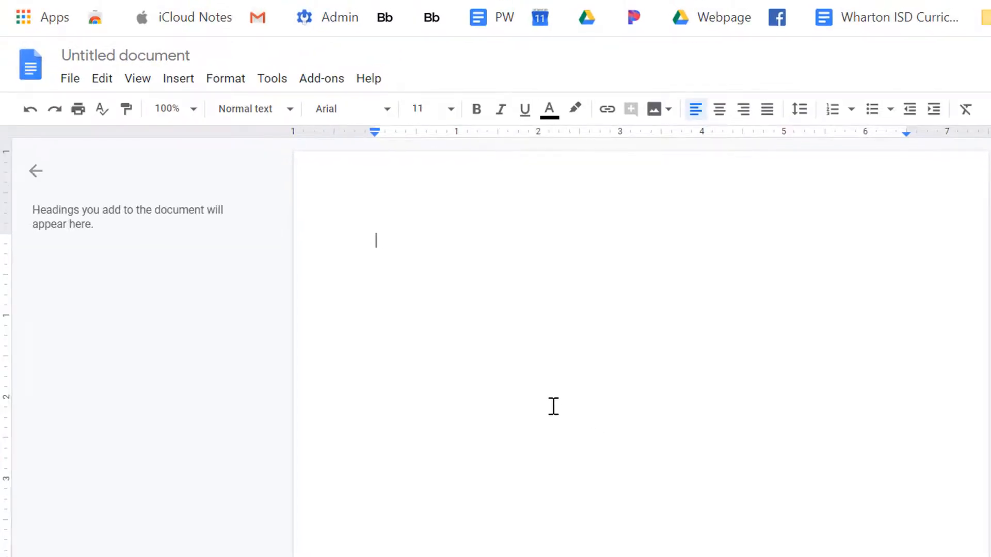
{"action": "left_click", "coordinate": [178, 56]}
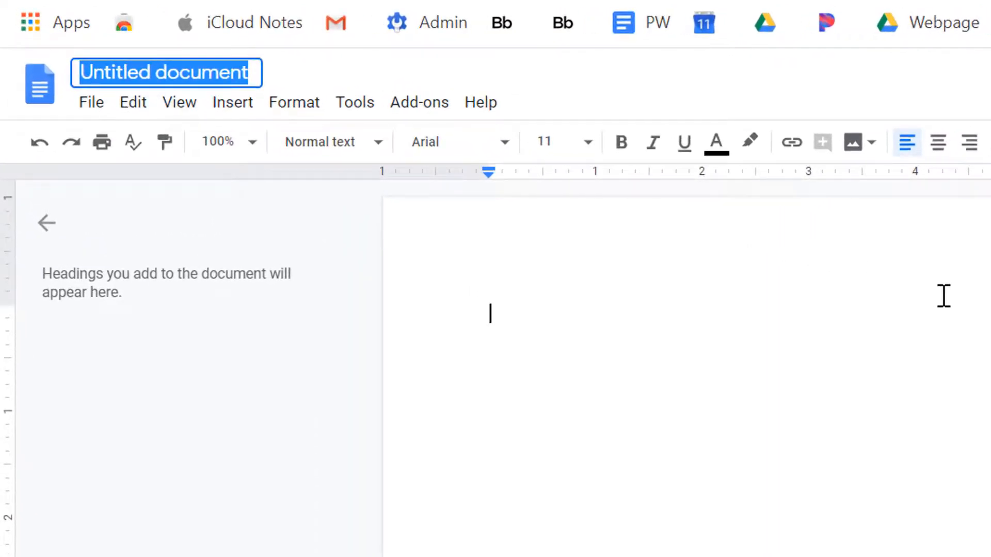
{"action": "key", "text": "BackSpace"}
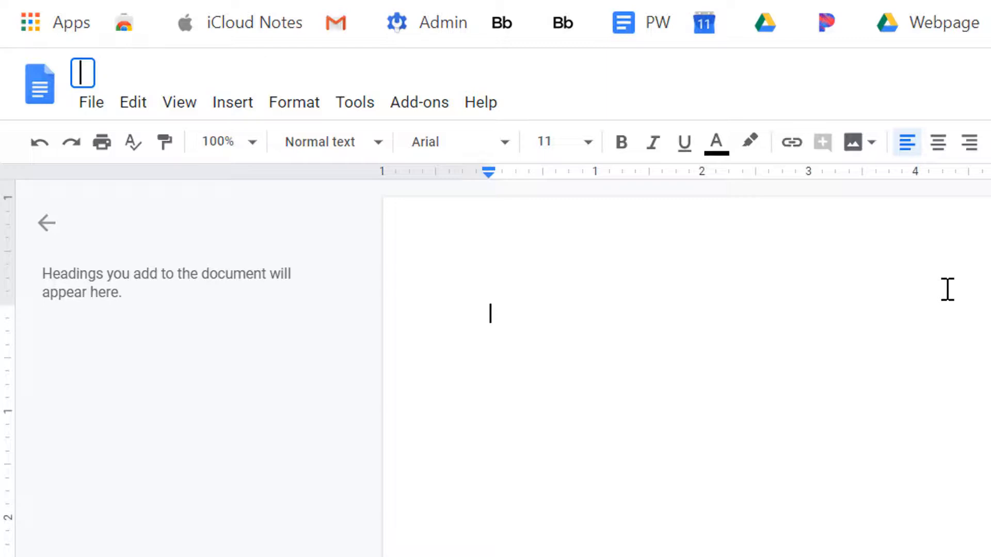
{"action": "type", "text": "Meeting Notes"}
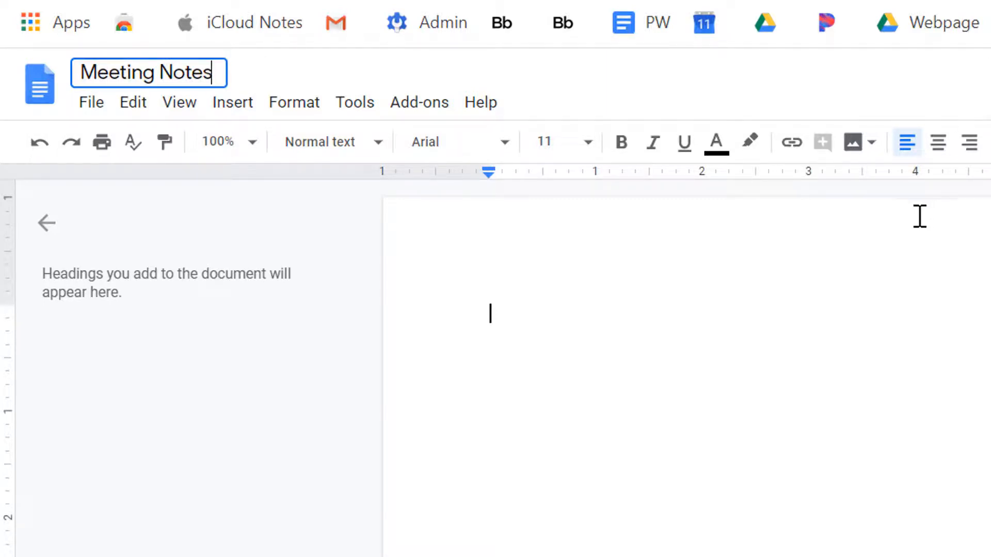
{"action": "key", "text": "Return"}
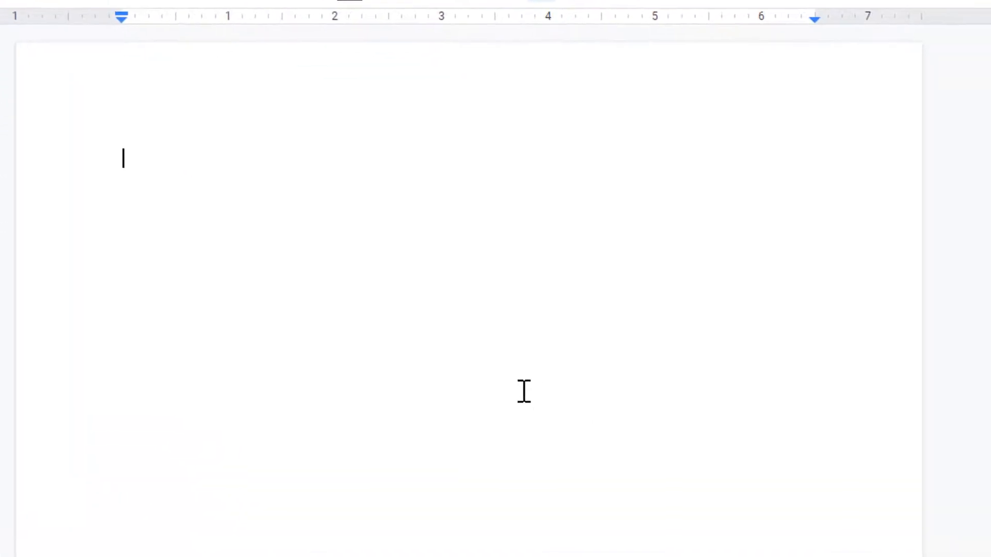
Write "Meeting Agenda" in the document, followed by a numbered list: Meeting Notes Overview, Agenda, Closing of Meeting
{"action": "type", "text": "M"}
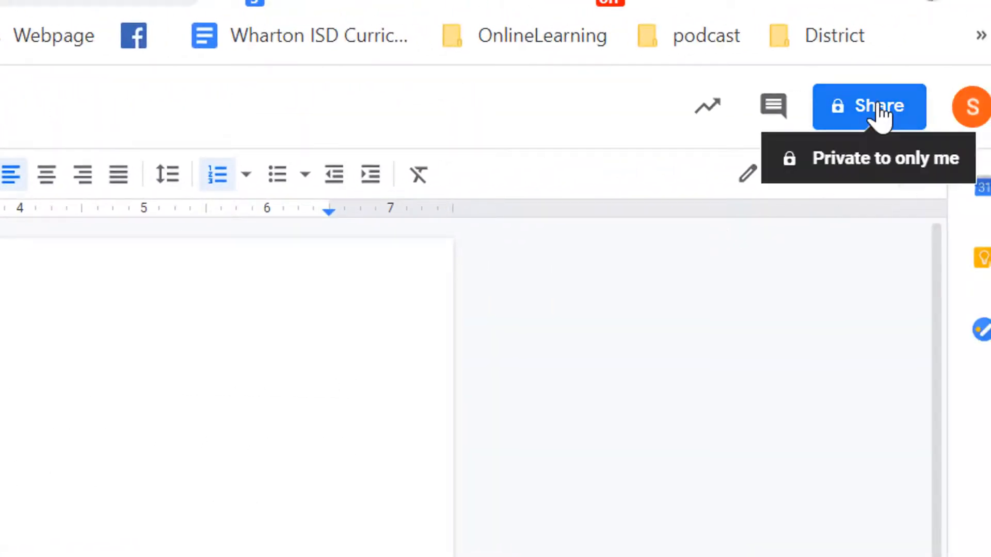
Share the "Meeting Notes" document with a colleague, keeping notification on, and send the invitation without a message
{"action": "left_click", "coordinate": [880, 109]}
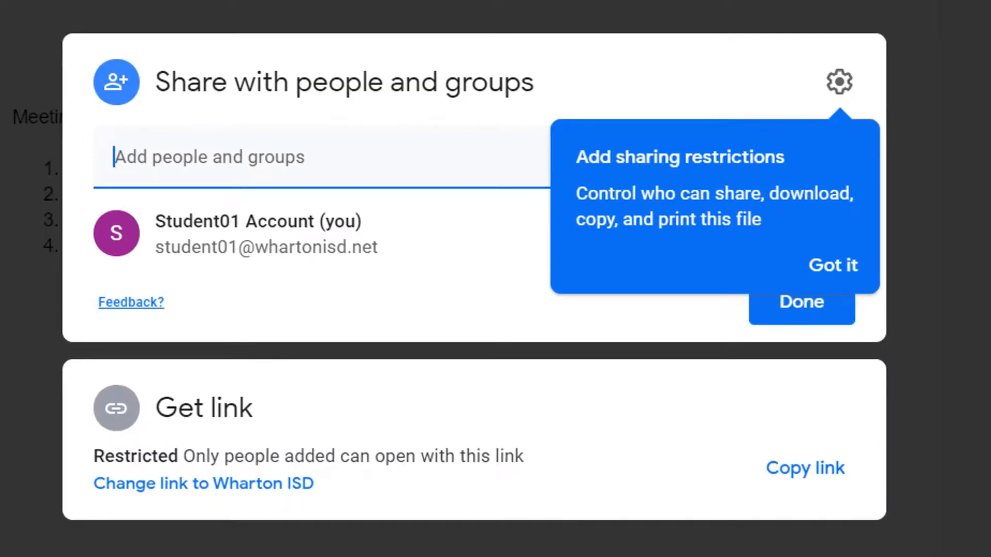
{"action": "type", "text": "sbou"}
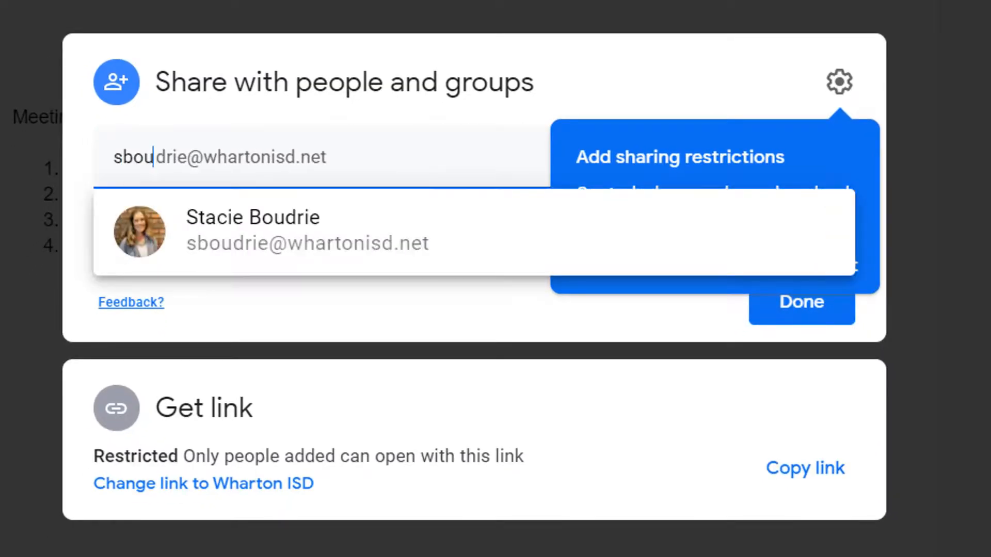
{"action": "key", "text": "Return"}
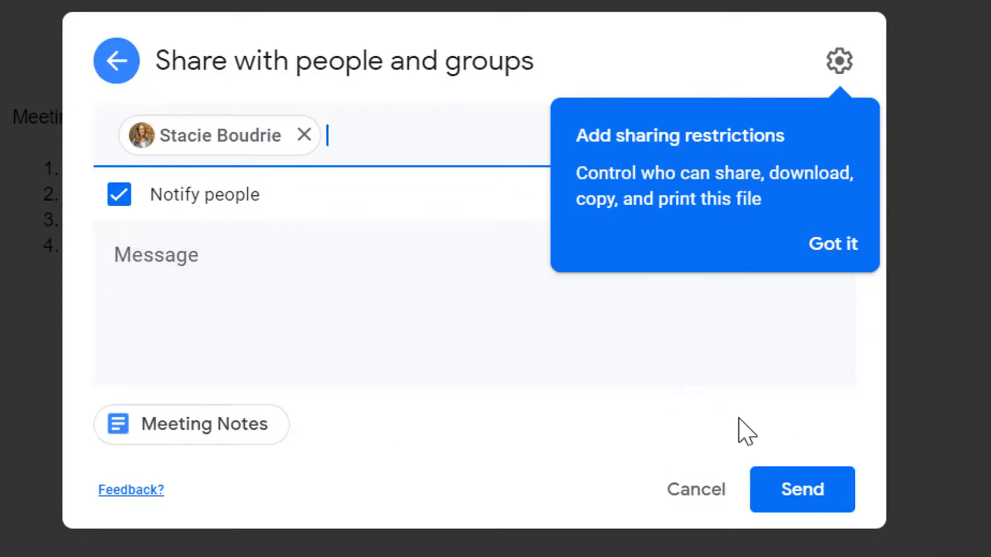
{"action": "left_click", "coordinate": [802, 490]}
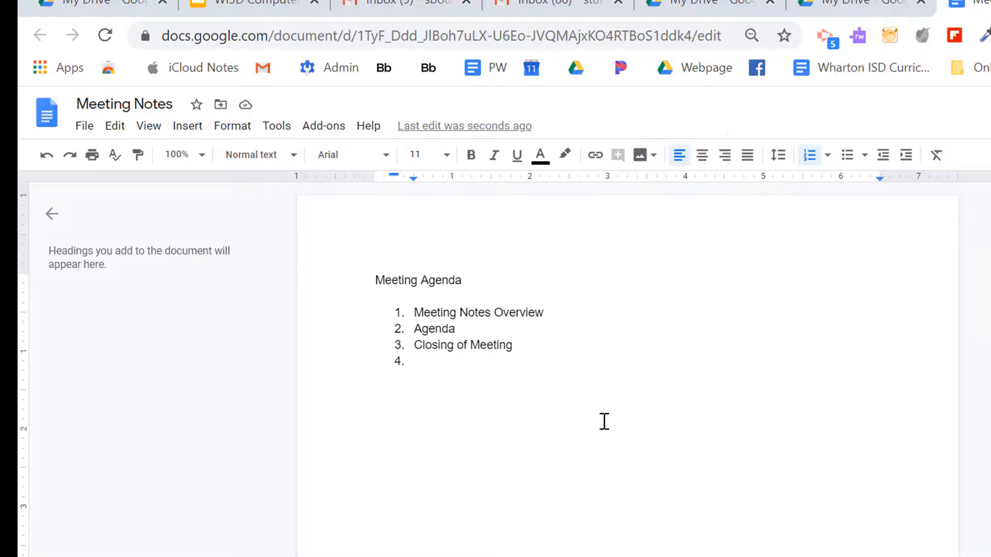
Add a comment to the "Meeting Agenda" heading that mentions the colleague and says "Please complete your agenda.", without assigning it
{"action": "left_click_drag", "start_coordinate": [401, 280], "coordinate": [448, 285]}
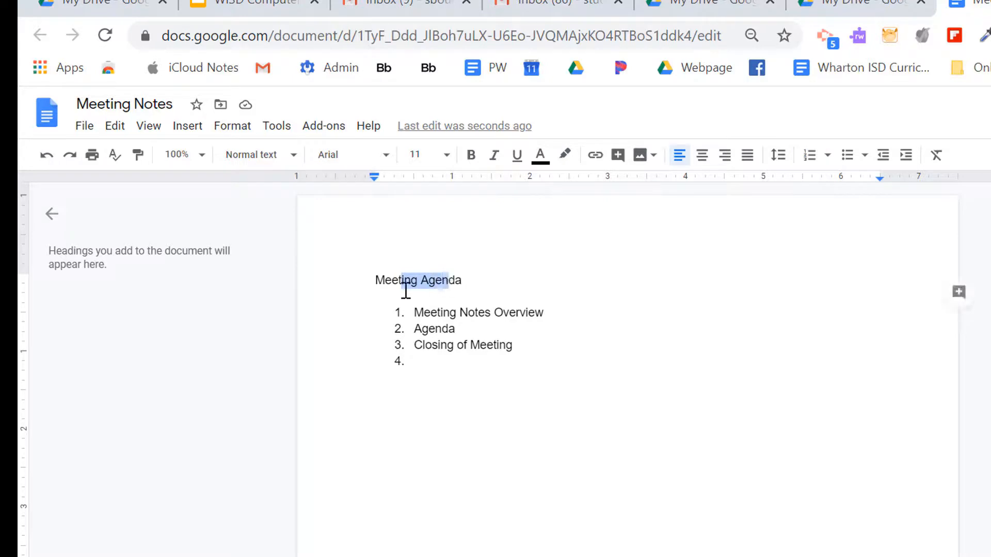
{"action": "left_click_drag", "start_coordinate": [375, 281], "coordinate": [482, 270]}
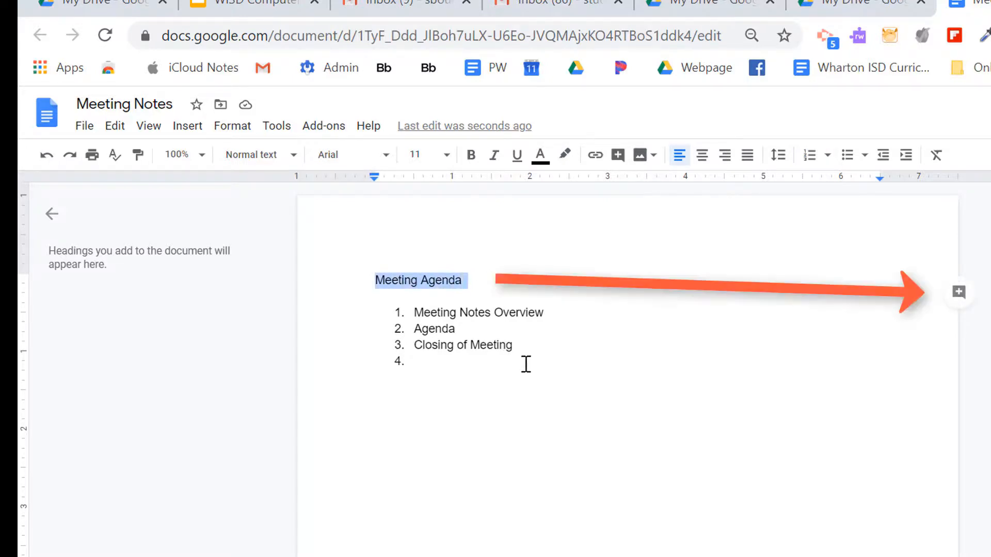
{"action": "left_click", "coordinate": [959, 294]}
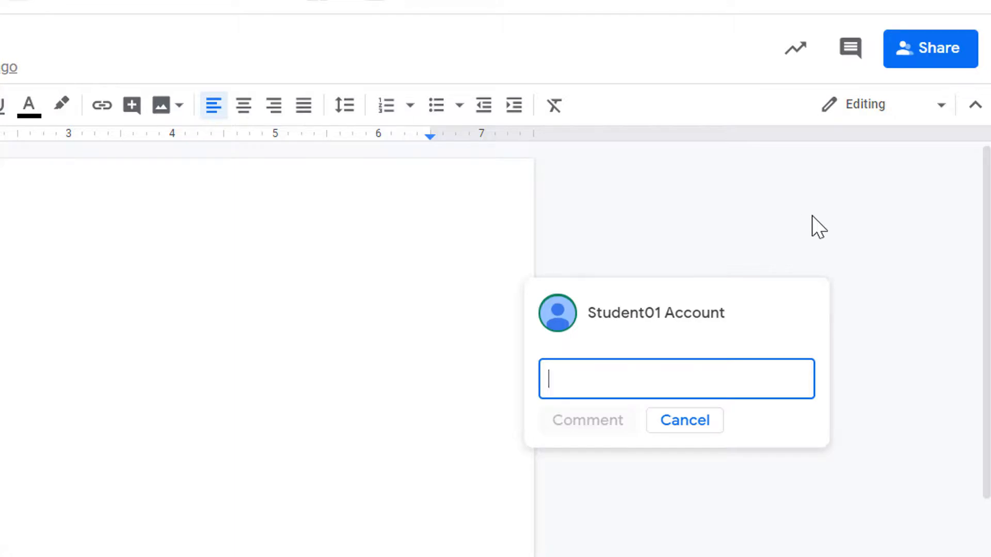
{"action": "type", "text": "@sbou"}
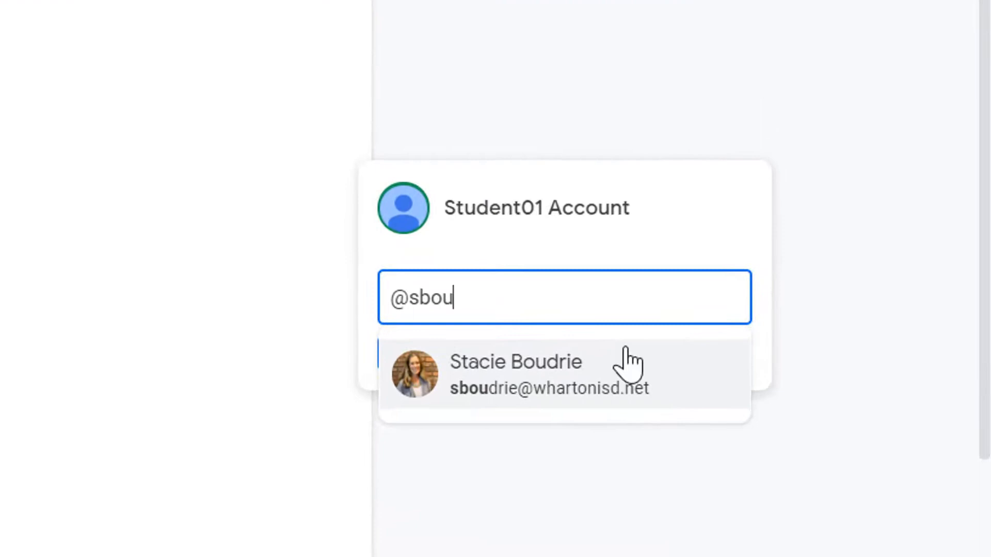
{"action": "left_click", "coordinate": [628, 363]}
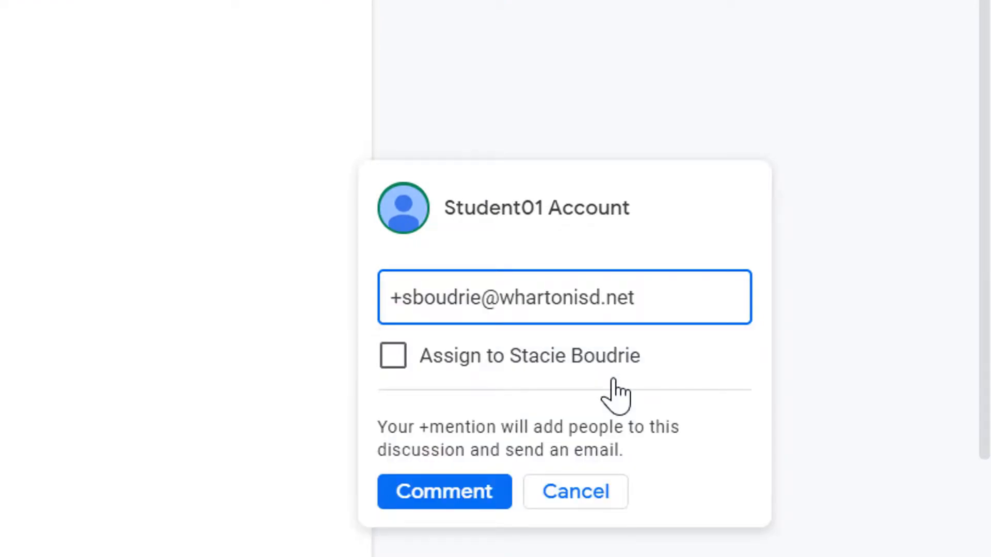
{"action": "type", "text": "Please complet"}
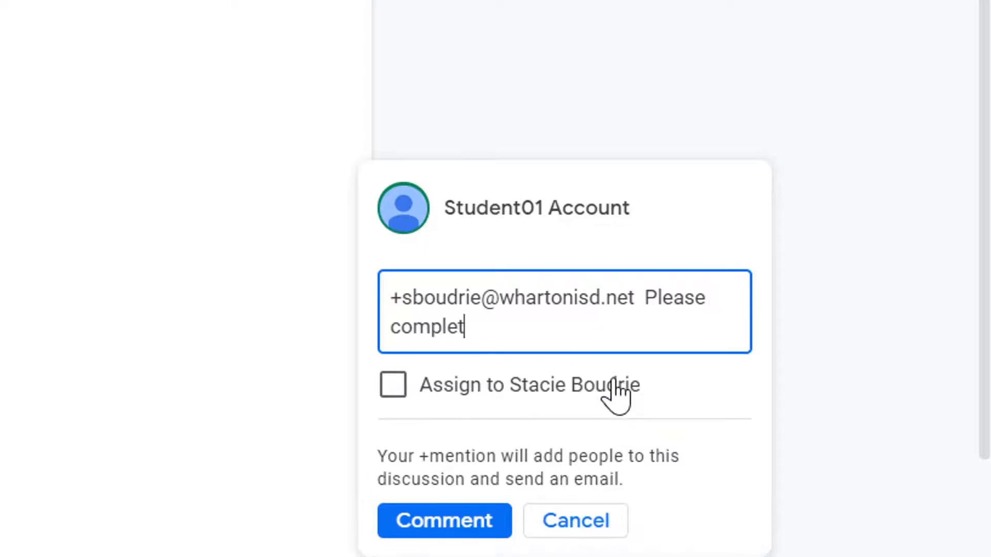
{"action": "type", "text": "e your agen"}
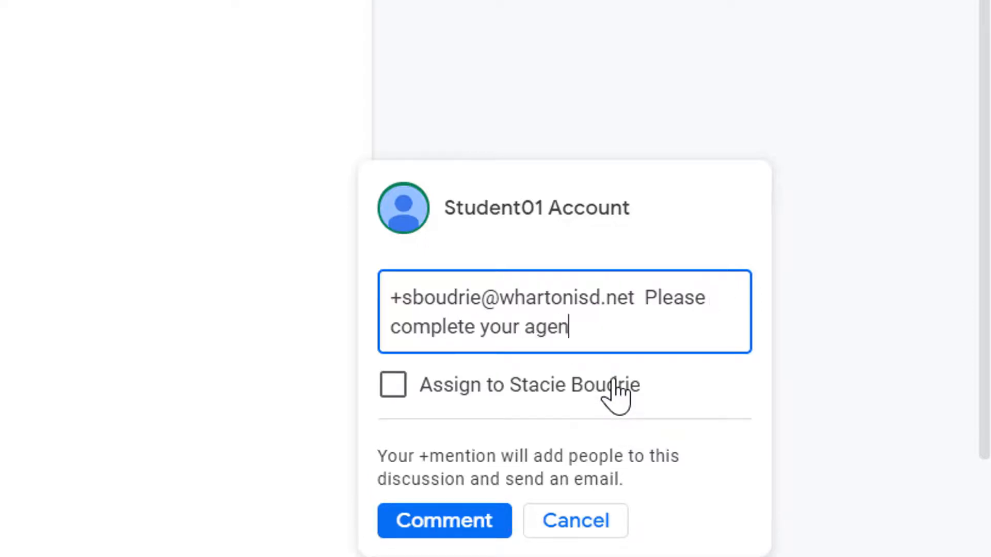
{"action": "type", "text": "da."}
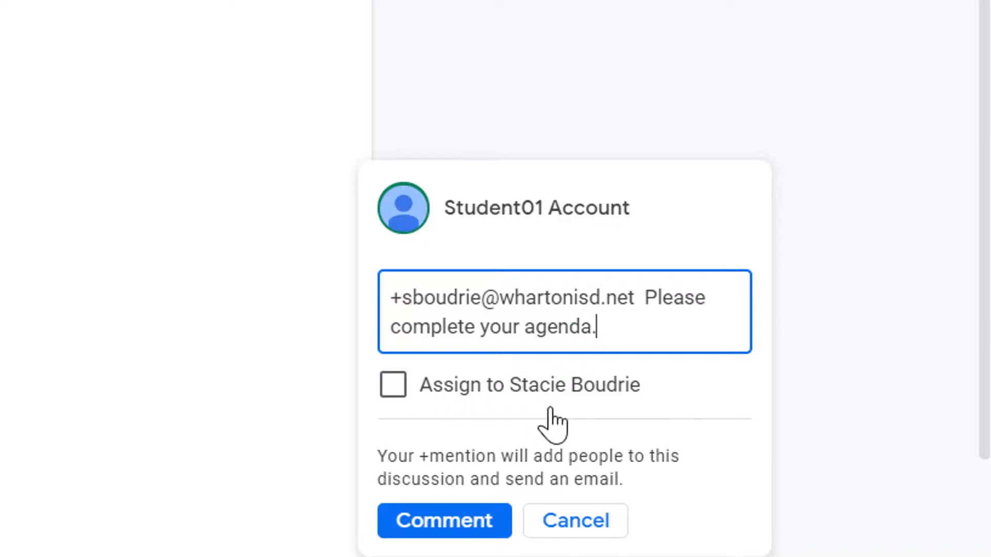
{"action": "left_click", "coordinate": [477, 516]}
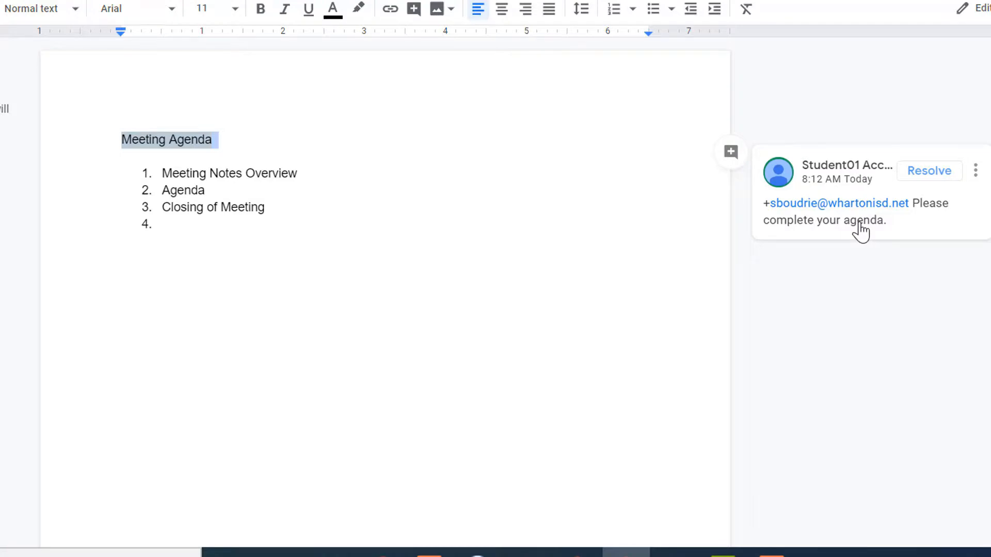
Add the comment "comment" to the word "Meeting" in the third list item, and bring each highlighted passage's comment into focus
{"action": "double_click", "coordinate": [227, 208]}
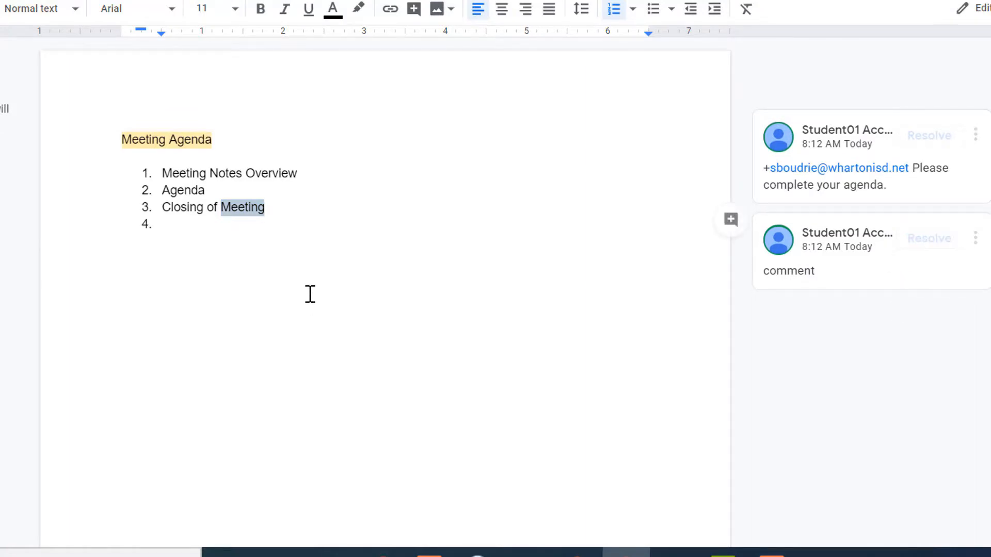
{"action": "left_click", "coordinate": [241, 214]}
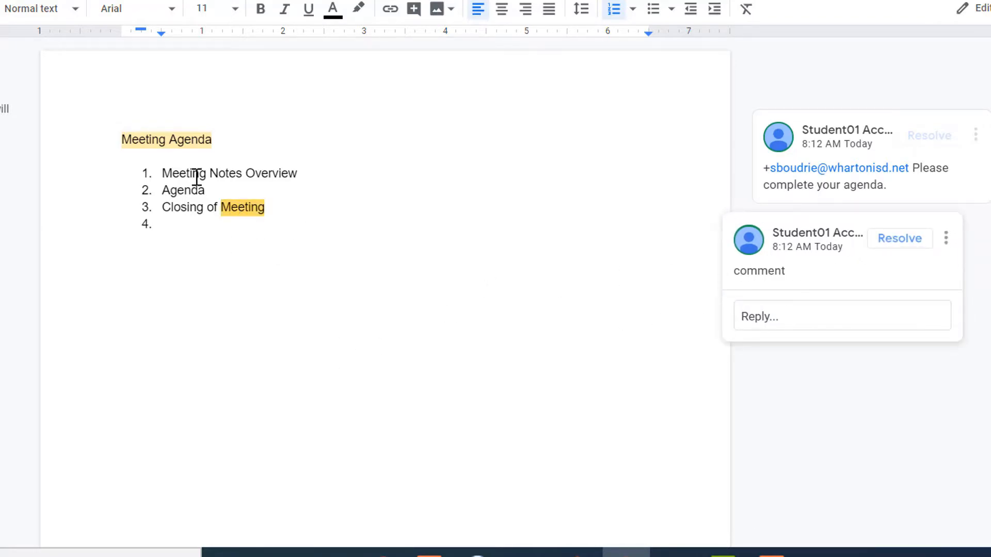
{"action": "left_click", "coordinate": [199, 138]}
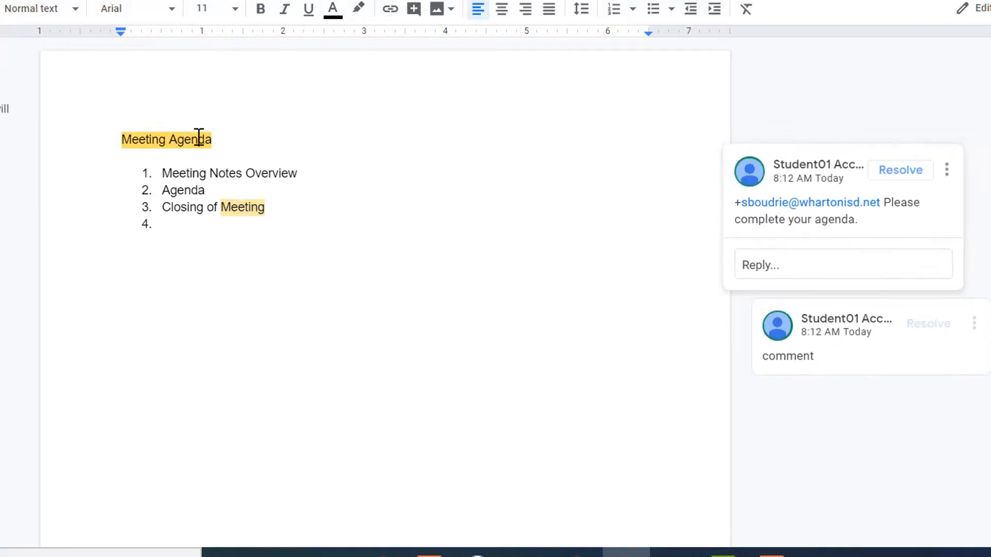
{"action": "left_click", "coordinate": [241, 206]}
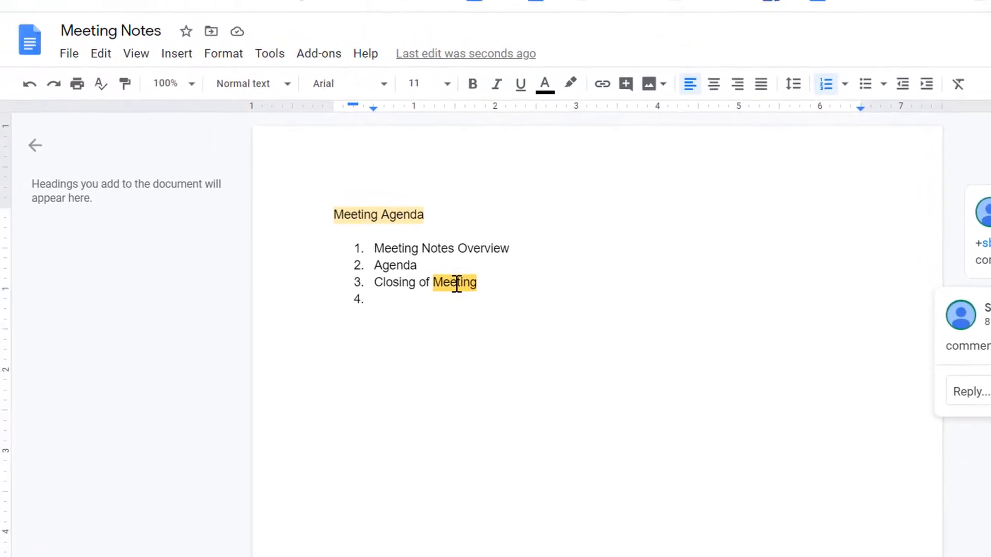
View the document's version history, including the version from Today, 8:10 AM, and return to the document
{"action": "left_click", "coordinate": [72, 56]}
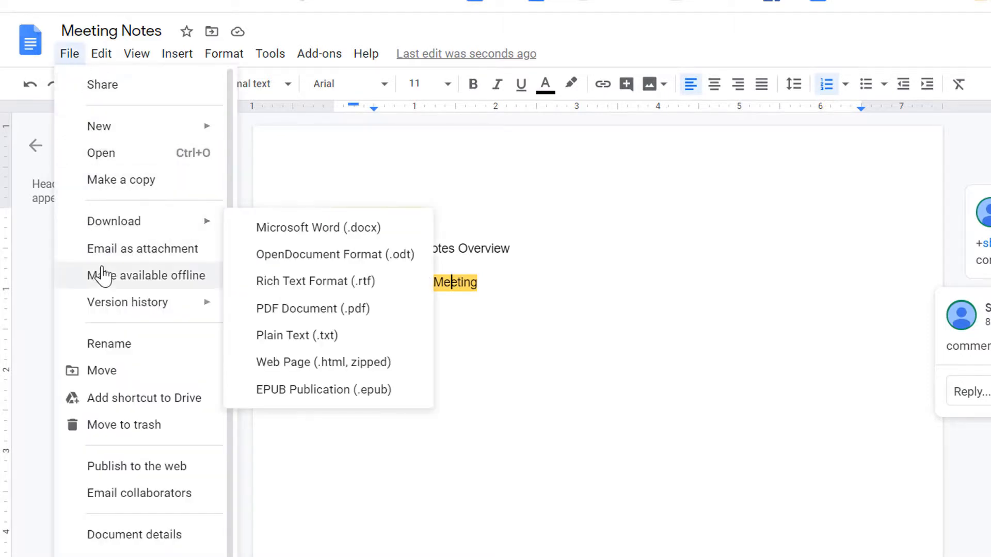
{"action": "mouse_move", "coordinate": [135, 308]}
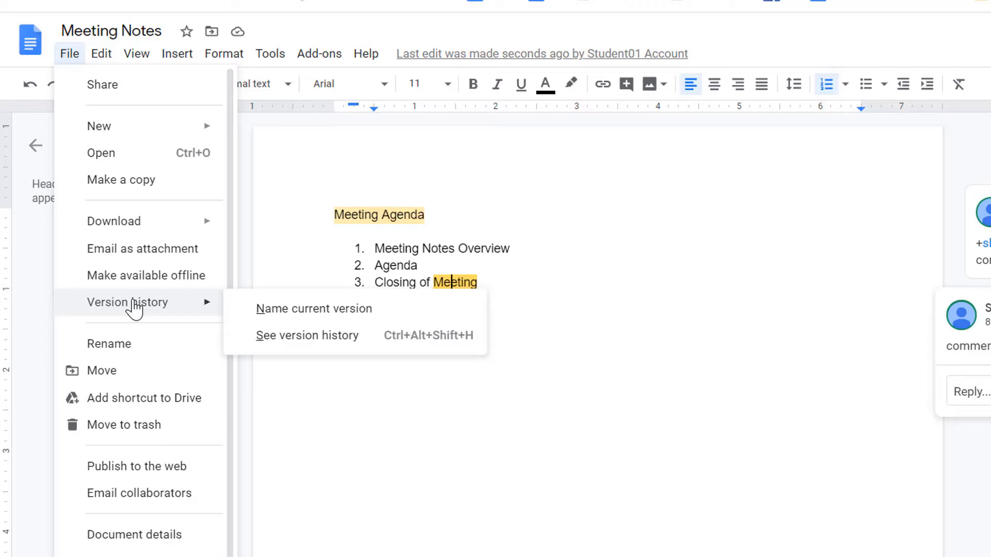
{"action": "left_click", "coordinate": [281, 337]}
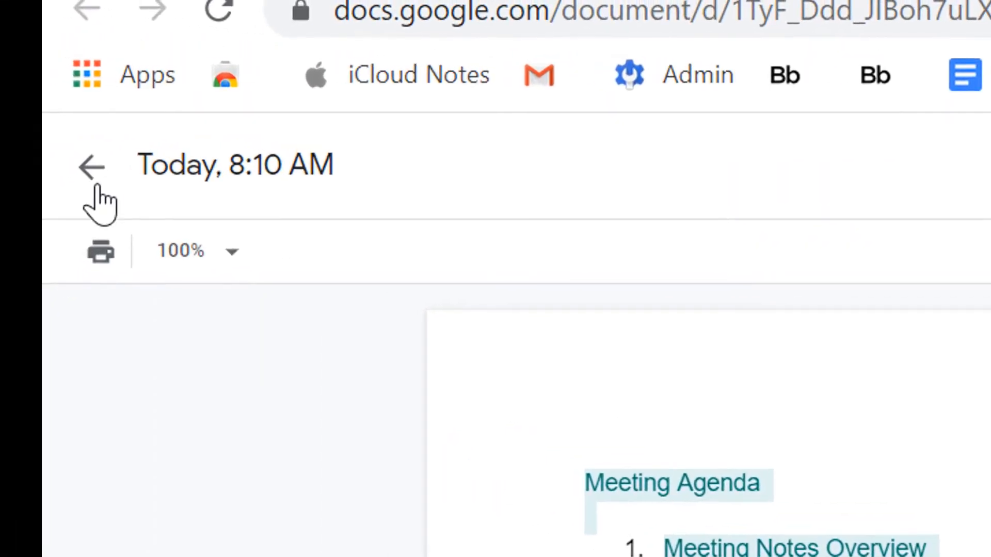
{"action": "left_click", "coordinate": [95, 185]}
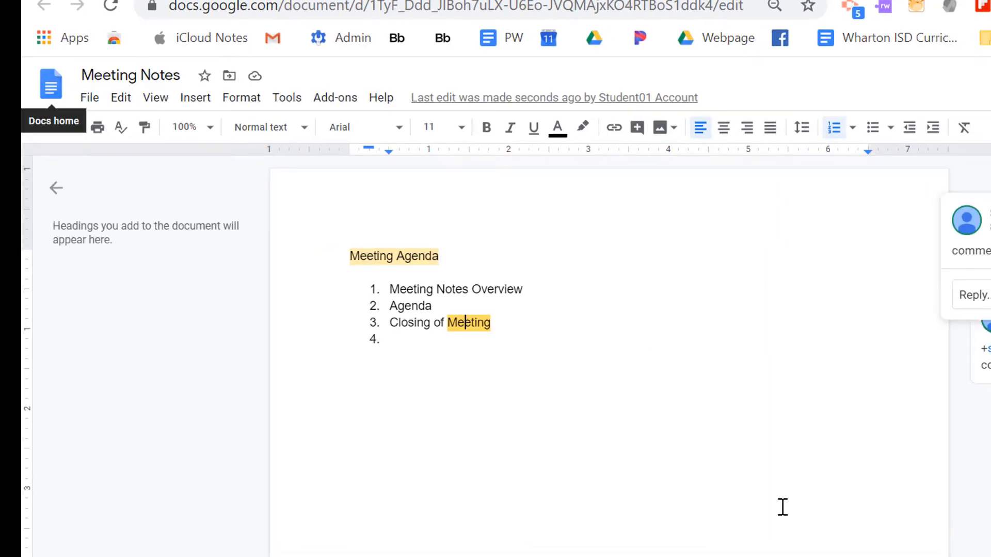